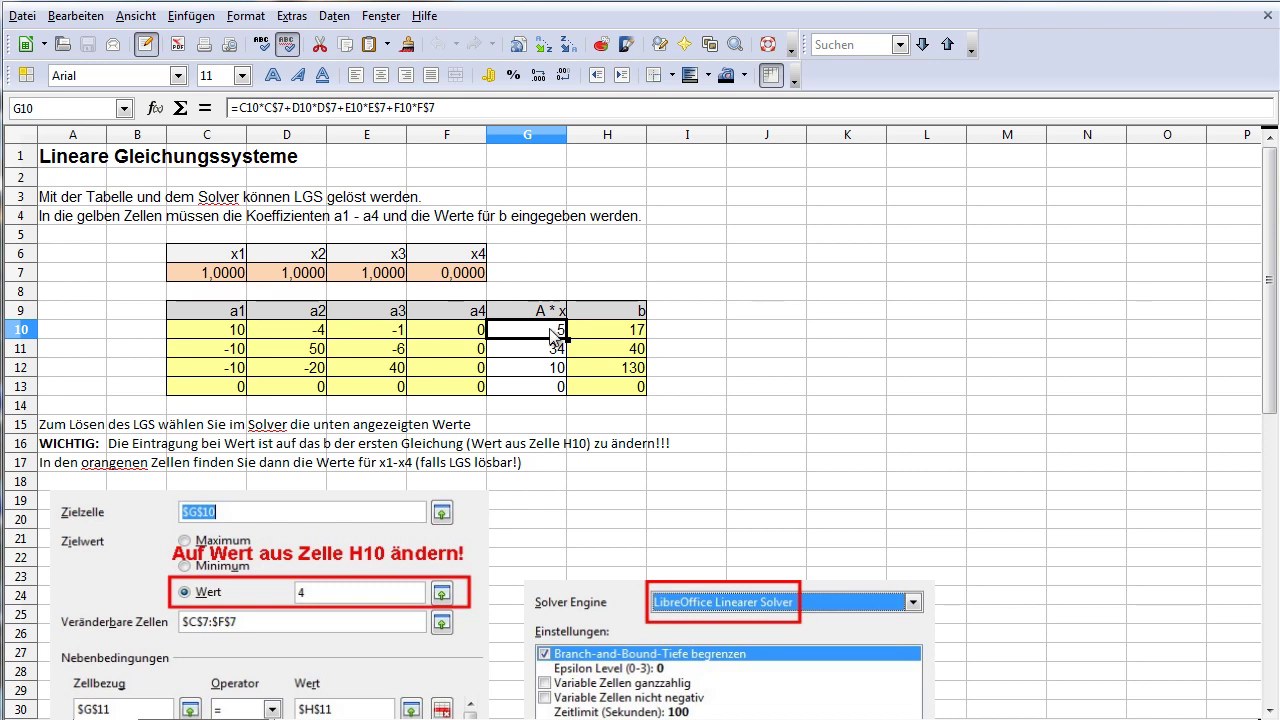
{"action": "left_click", "coordinate": [366, 282]}
{"action": "type", "text": "2"}
{"action": "key", "text": "Left"}
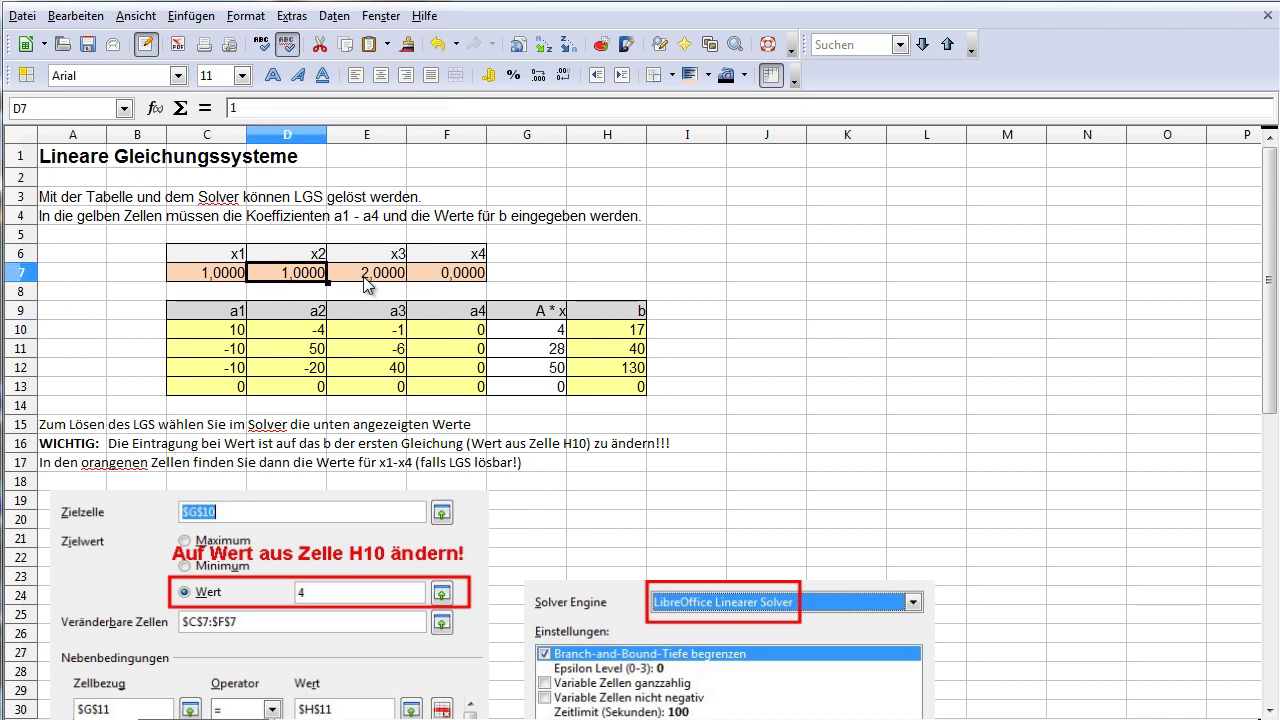
{"action": "left_click", "coordinate": [366, 282]}
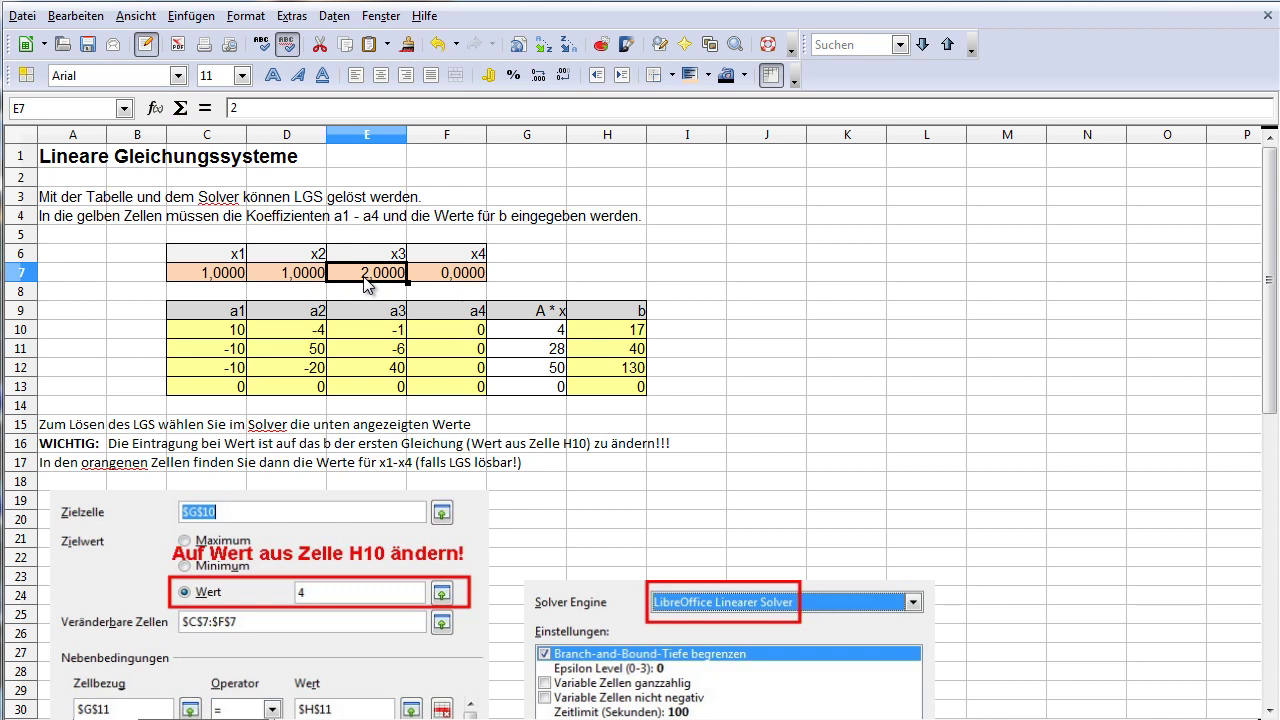
{"action": "type", "text": "1"}
{"action": "key", "text": "Left"}
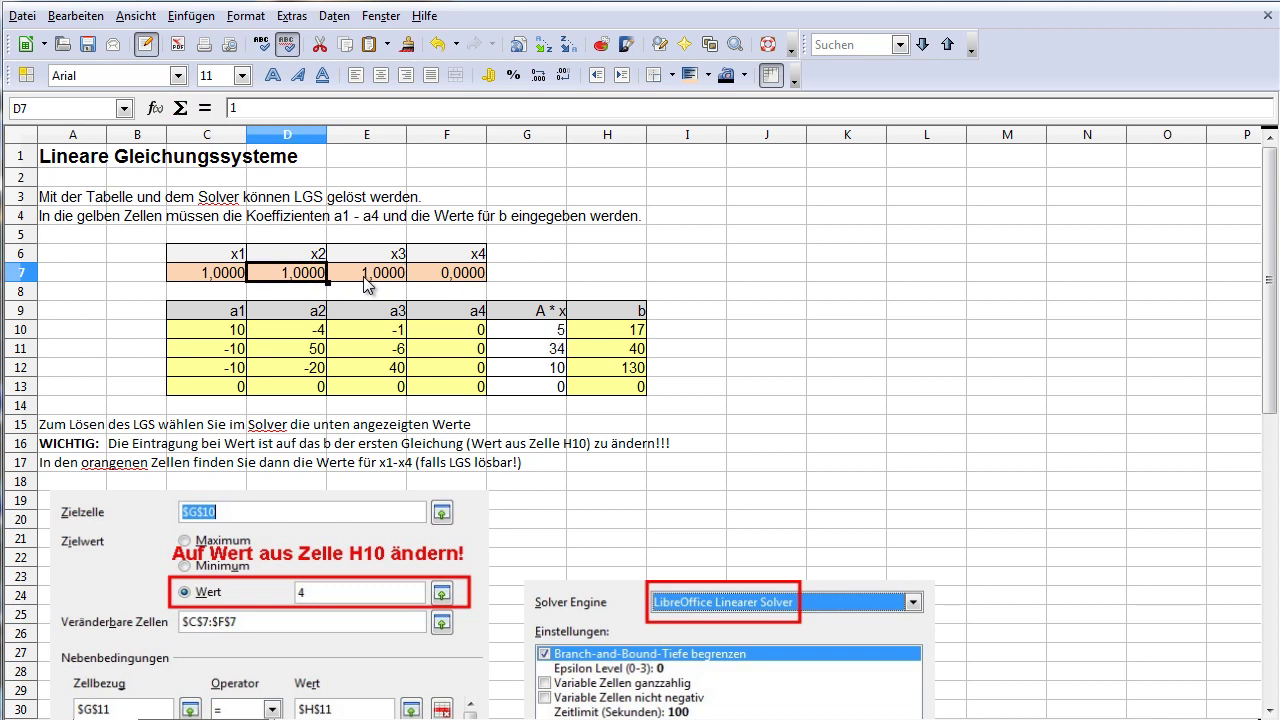
{"action": "key", "text": "Left"}
{"action": "type", "text": "10"}
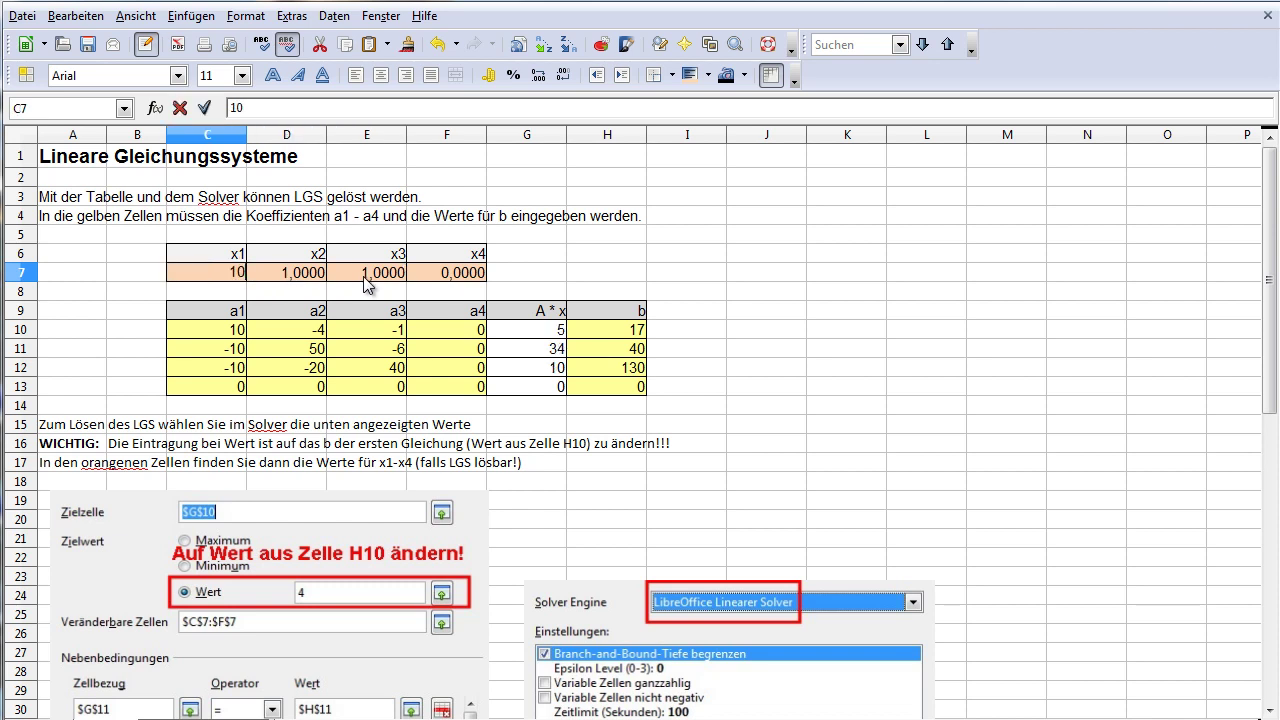
{"action": "key", "text": "Tab"}
{"action": "key", "text": "Left"}
{"action": "type", "text": "1"}
{"action": "key", "text": "Tab"}
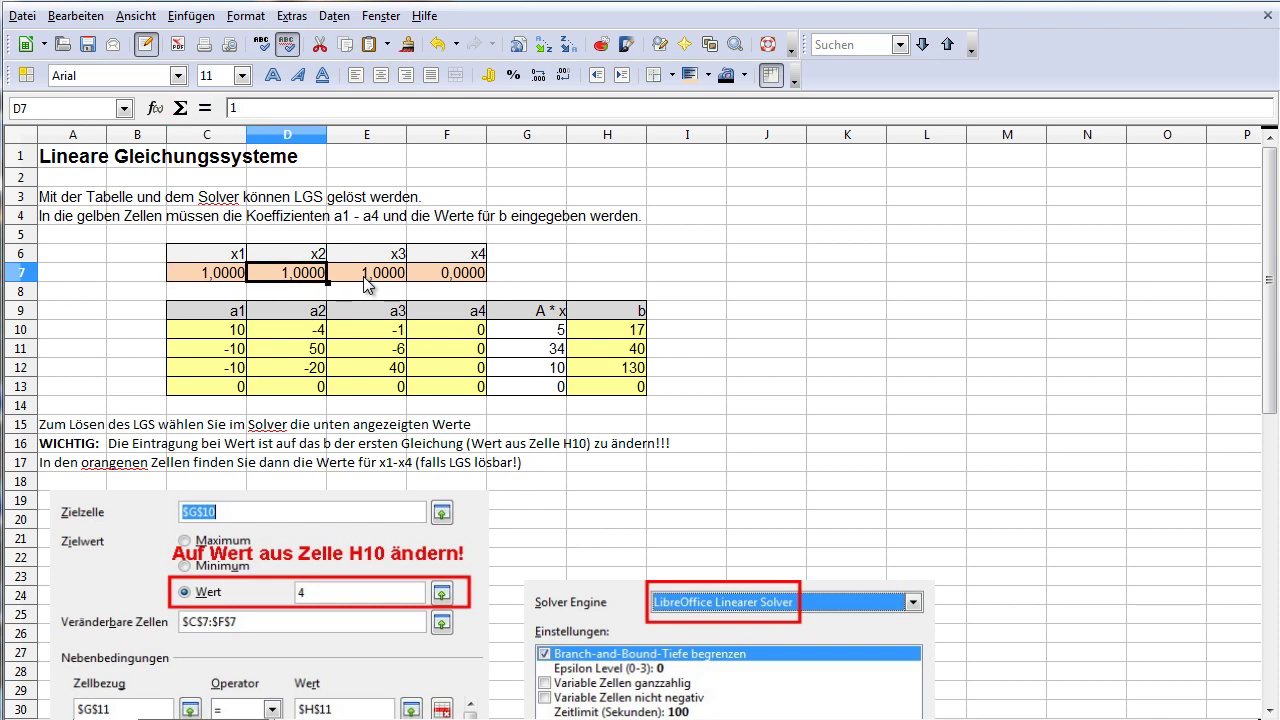
{"action": "left_click", "coordinate": [530, 338]}
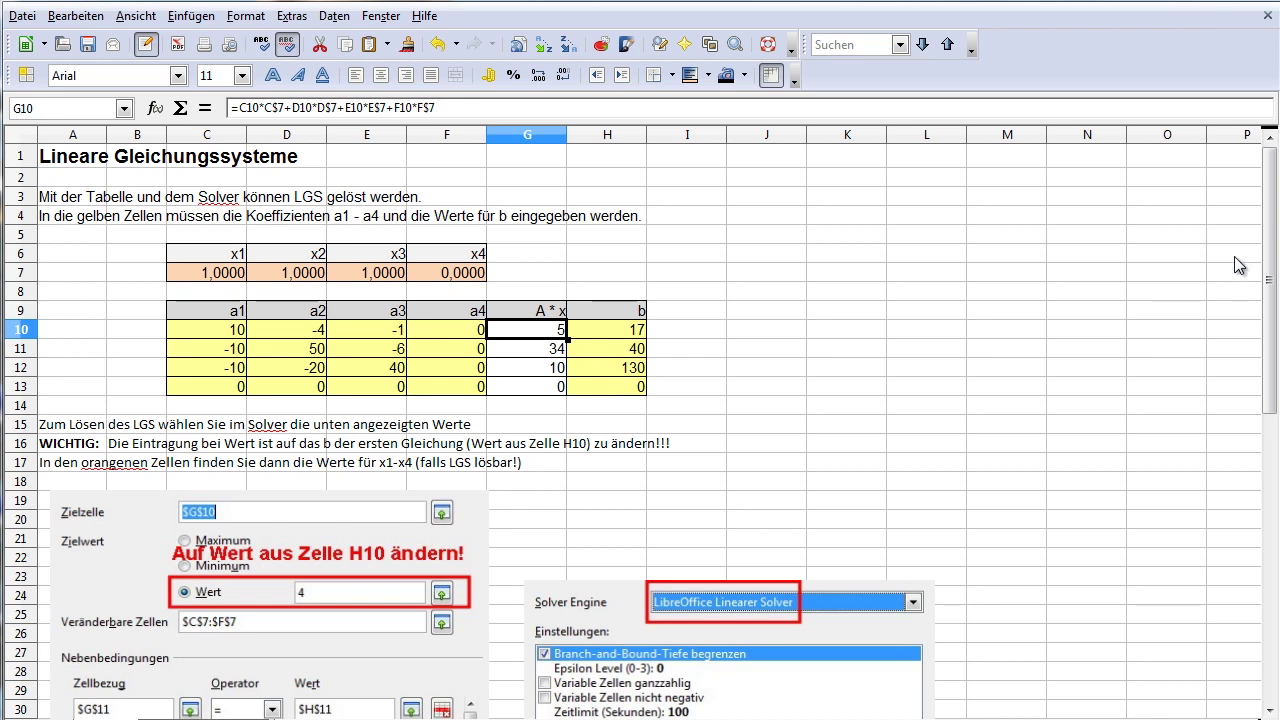
- Scroll through the sheet's instructions, then bring up the Extras menu listing the Solver
{"action": "left_click_drag", "start_coordinate": [1270, 236], "coordinate": [1263, 317]}
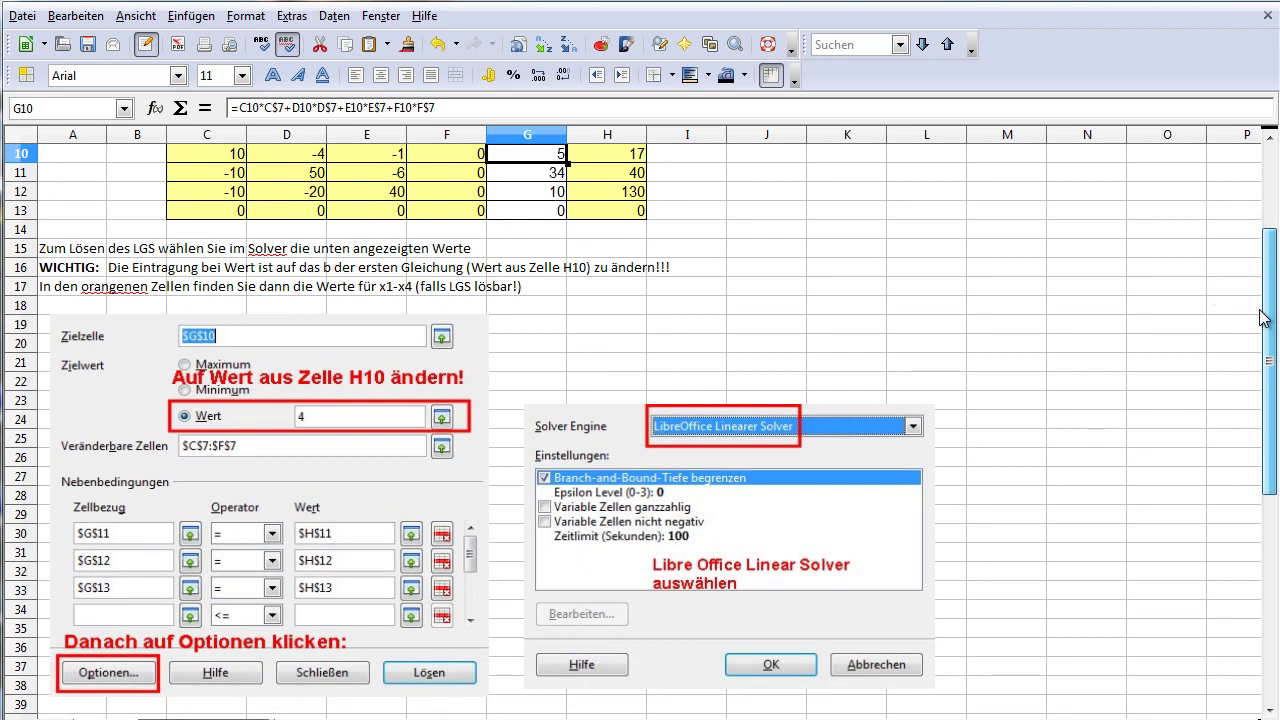
{"action": "left_click_drag", "start_coordinate": [1263, 317], "coordinate": [1273, 240]}
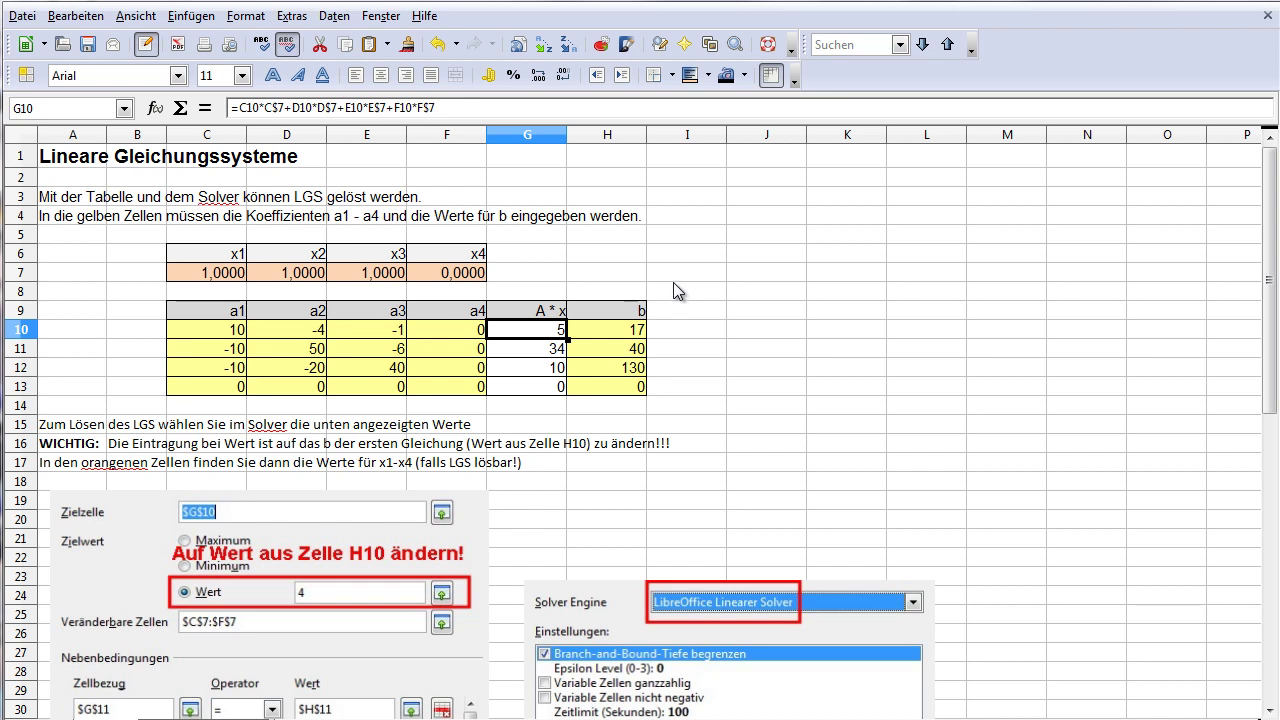
{"action": "left_click", "coordinate": [296, 17]}
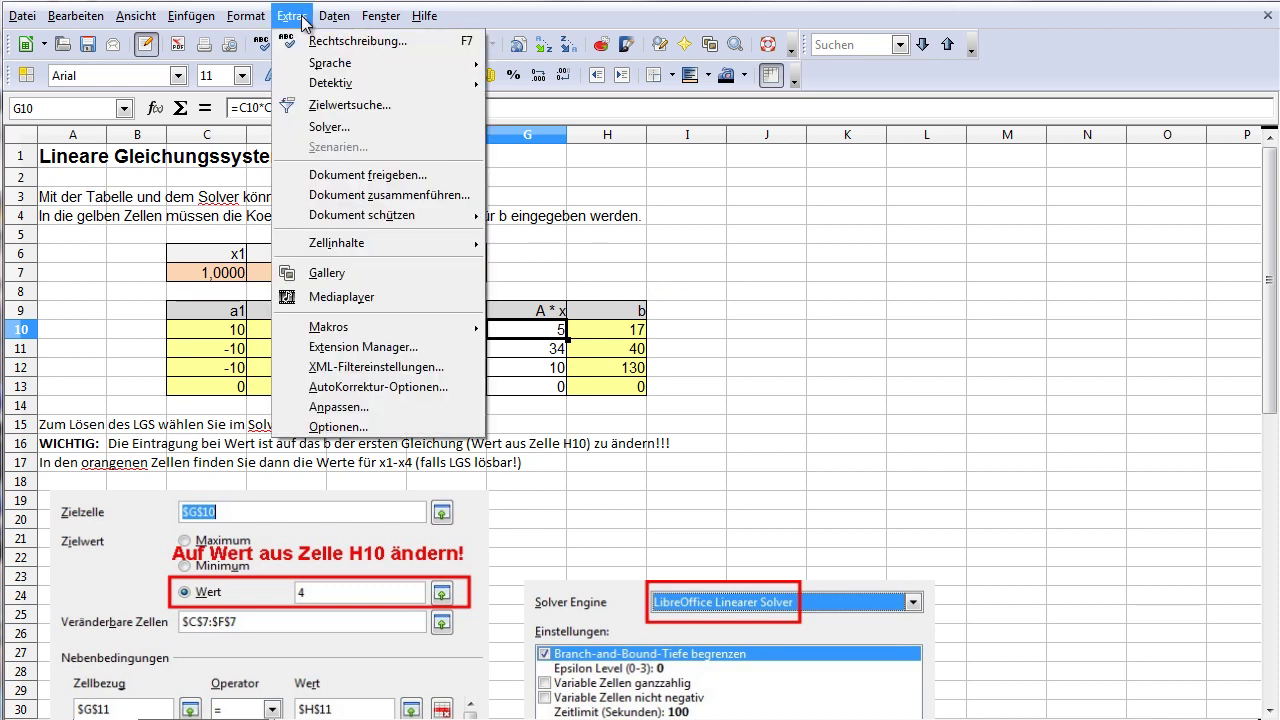
- Open the Solver and set target cell $G$10 to reach the value 17
{"action": "left_click", "coordinate": [338, 128]}
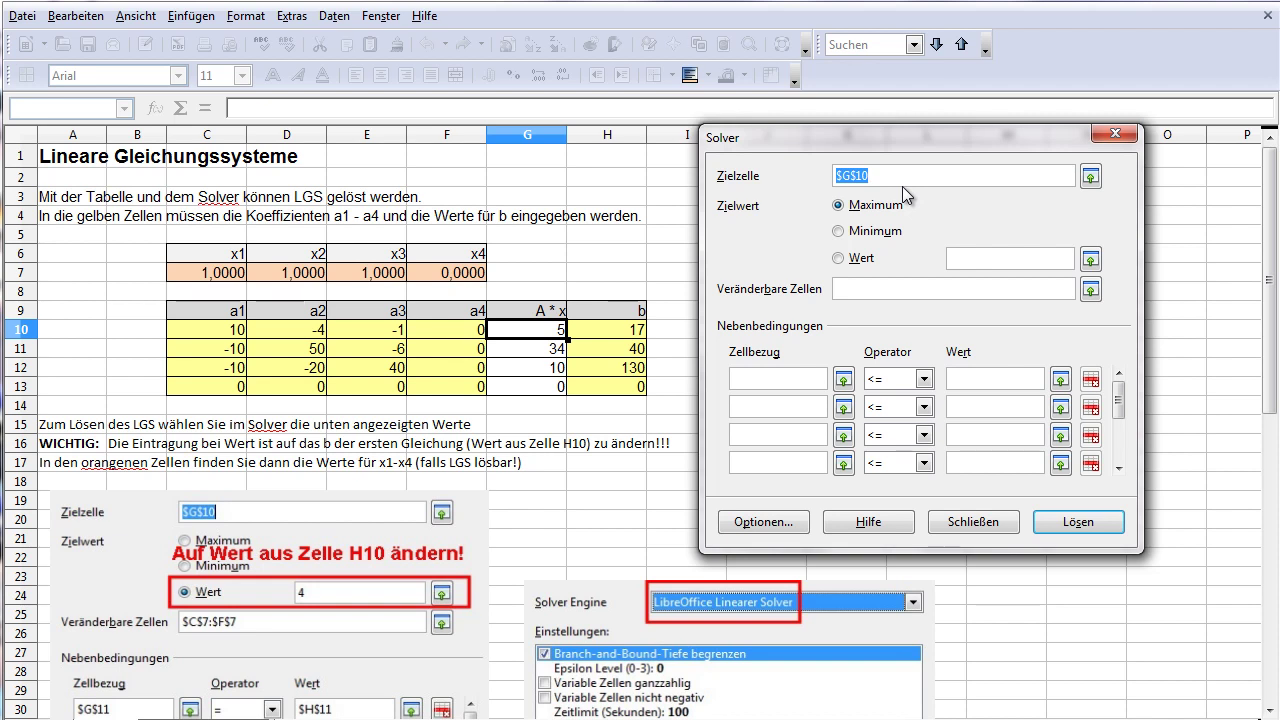
{"action": "left_click", "coordinate": [873, 260]}
{"action": "left_click", "coordinate": [996, 253]}
{"action": "type", "text": "17"}
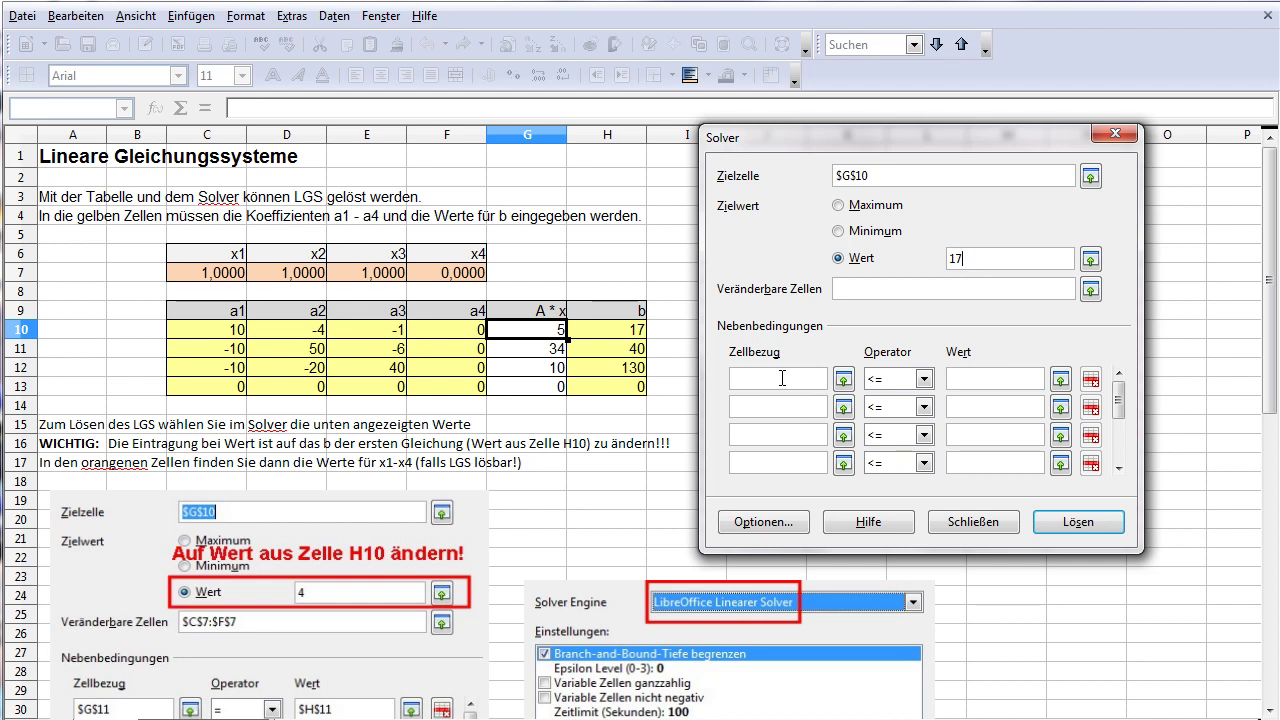
- Add the first Solver constraint $G$11 = $H$11
{"action": "left_click", "coordinate": [539, 349]}
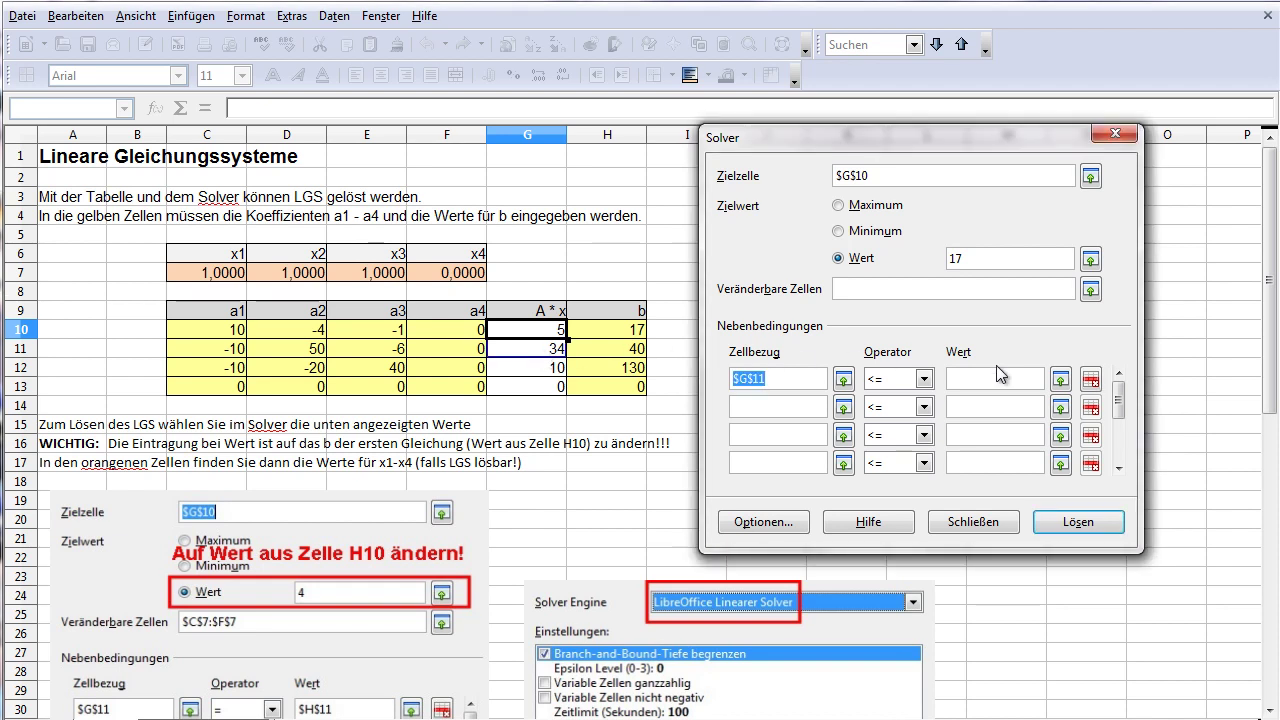
{"action": "left_click", "coordinate": [925, 379]}
{"action": "left_click", "coordinate": [914, 414]}
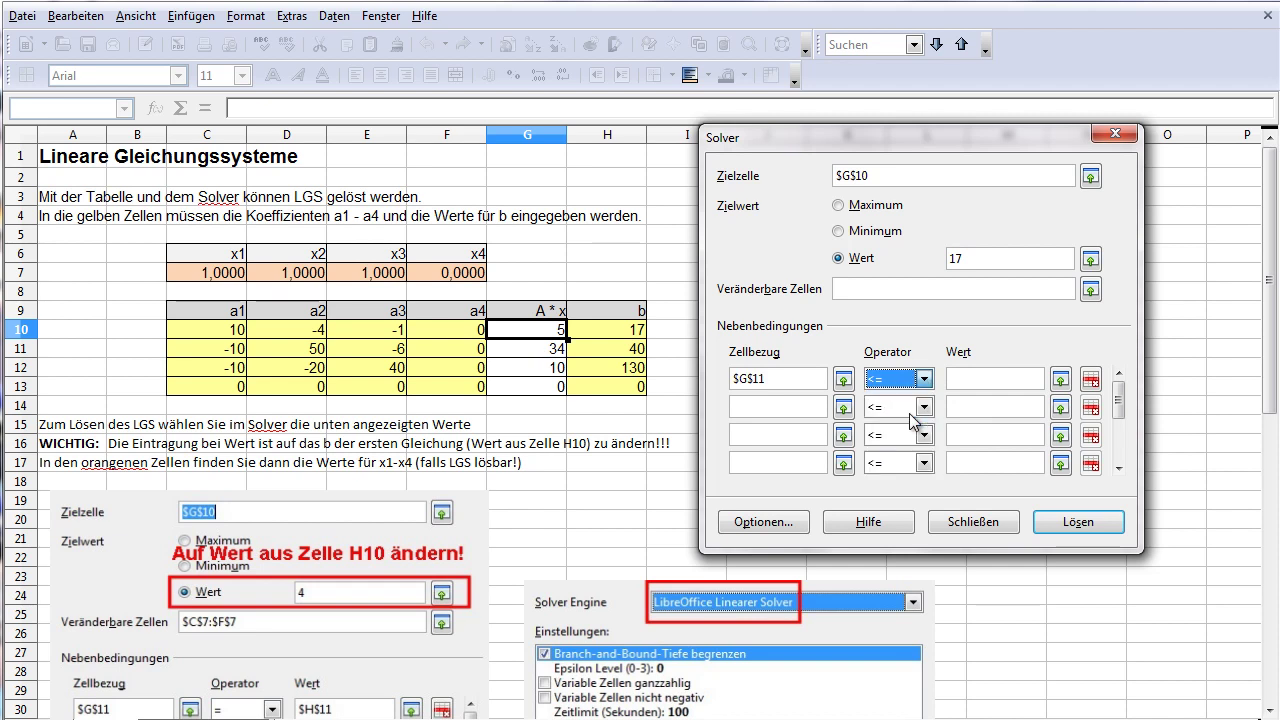
{"action": "left_click", "coordinate": [959, 379]}
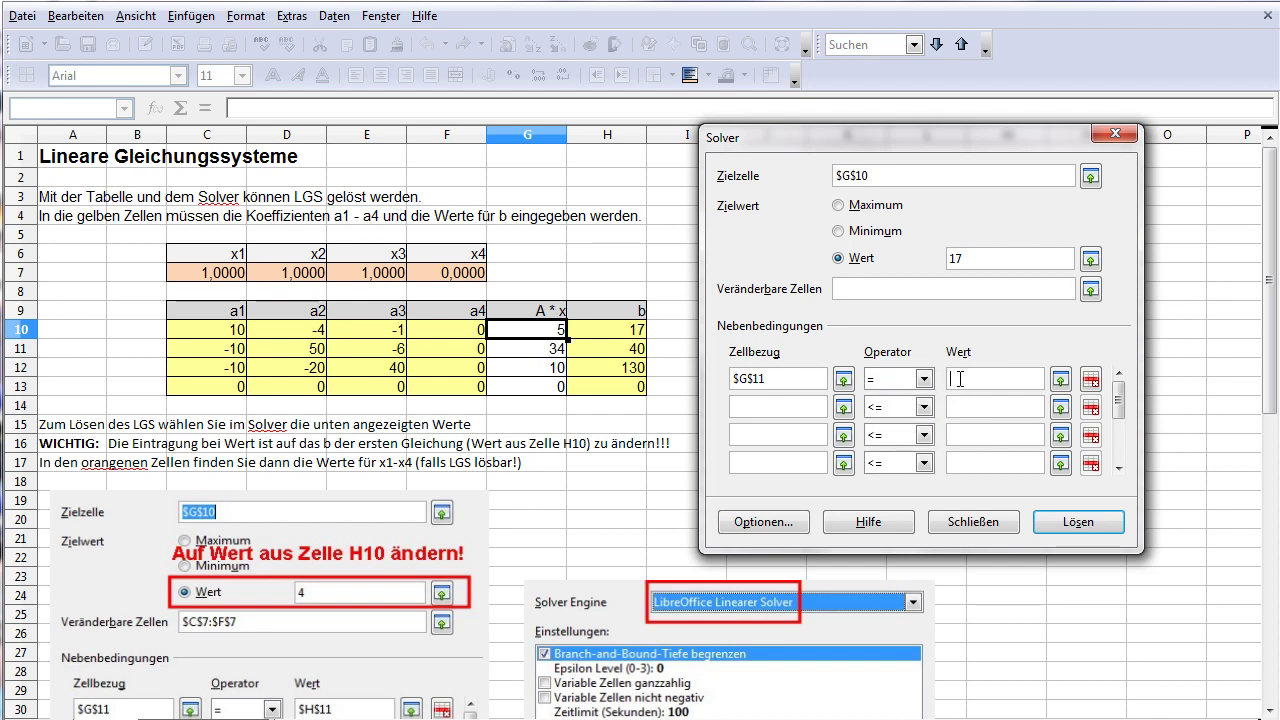
{"action": "left_click", "coordinate": [624, 350]}
- Add the second Solver constraint $G$12 = $H$12
{"action": "left_click", "coordinate": [792, 406]}
{"action": "left_click", "coordinate": [553, 377]}
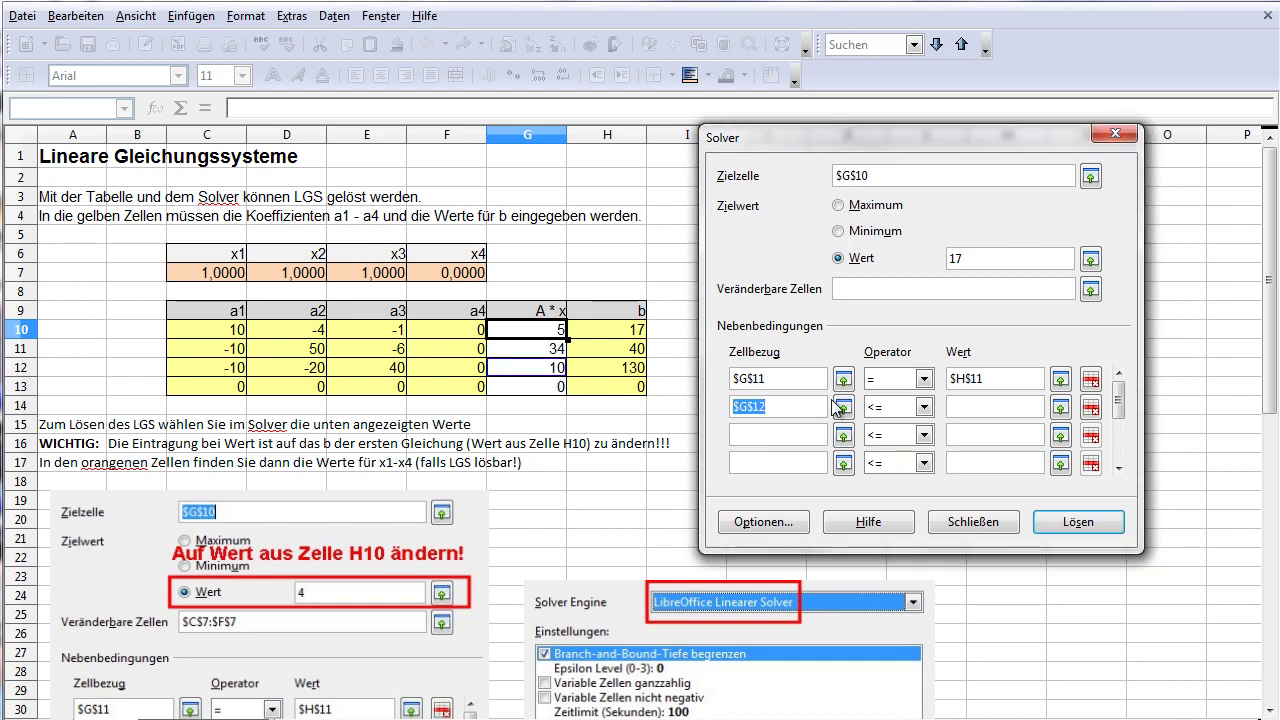
{"action": "left_click", "coordinate": [927, 407]}
{"action": "left_click", "coordinate": [908, 441]}
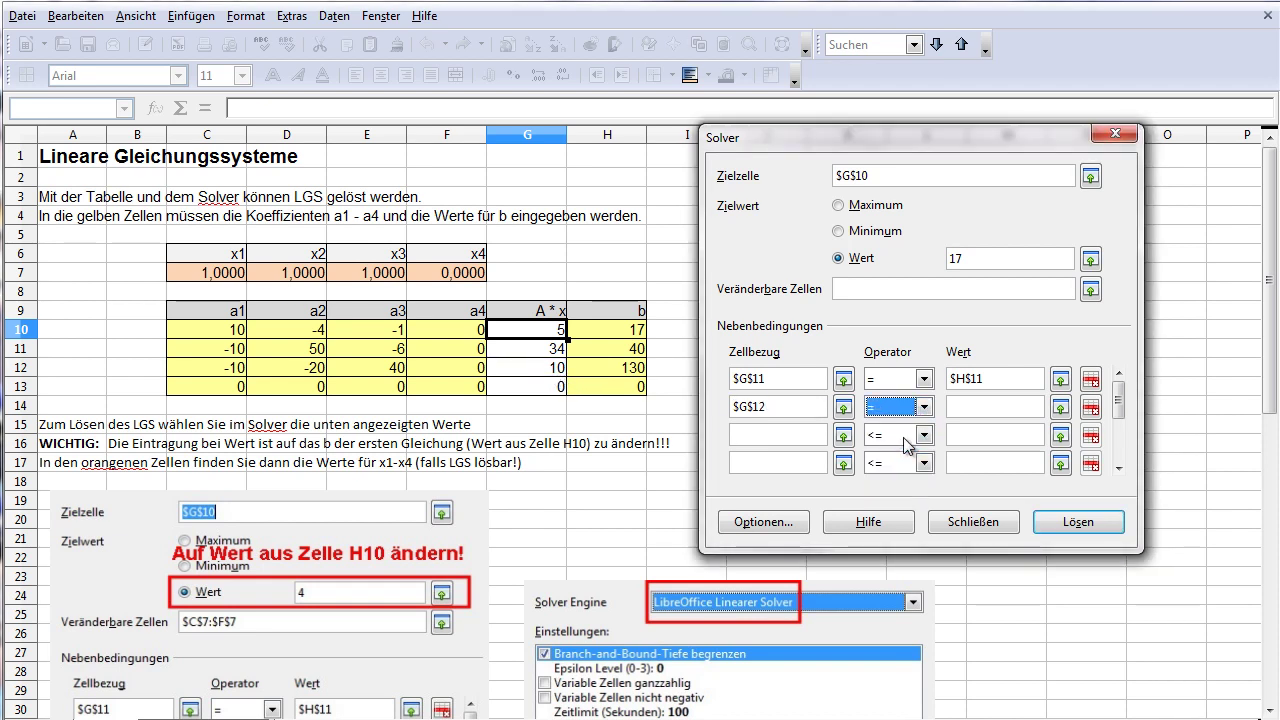
{"action": "left_click", "coordinate": [967, 413]}
{"action": "left_click", "coordinate": [640, 369]}
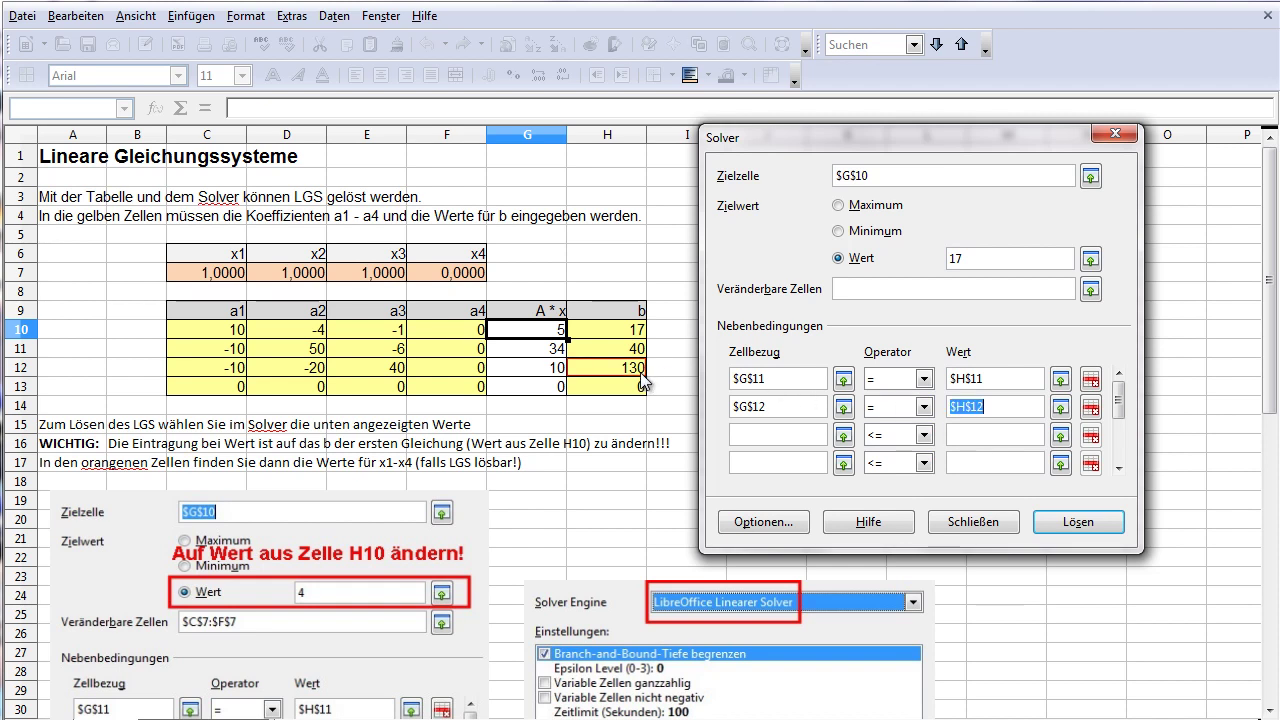
- Add the third Solver constraint $G$13 = $H$13
{"action": "left_click", "coordinate": [905, 440]}
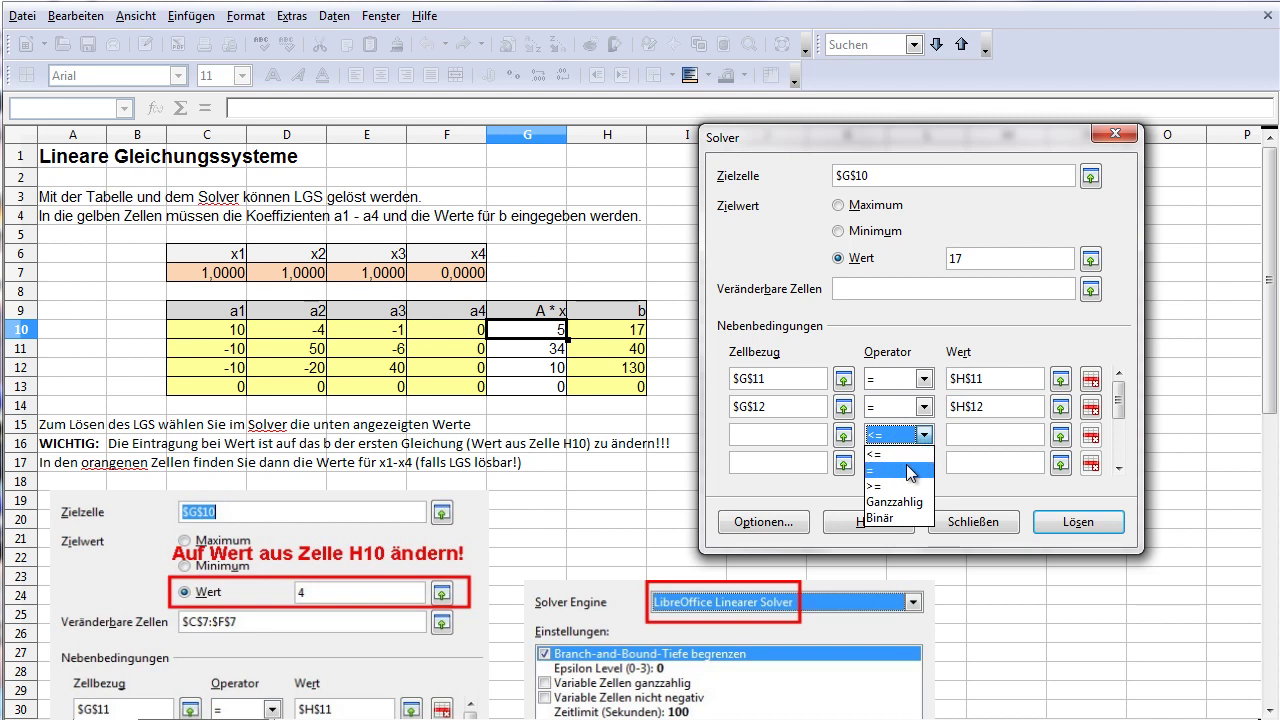
{"action": "left_click", "coordinate": [907, 468]}
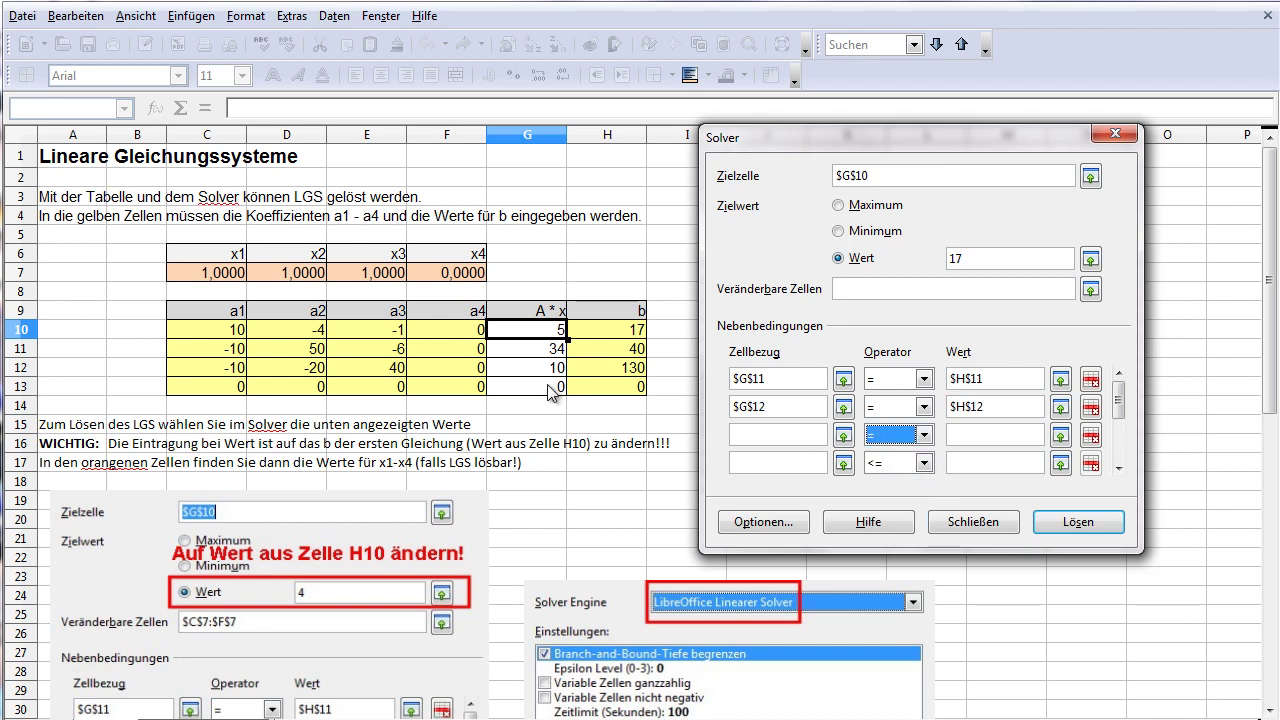
{"action": "left_click", "coordinate": [788, 433]}
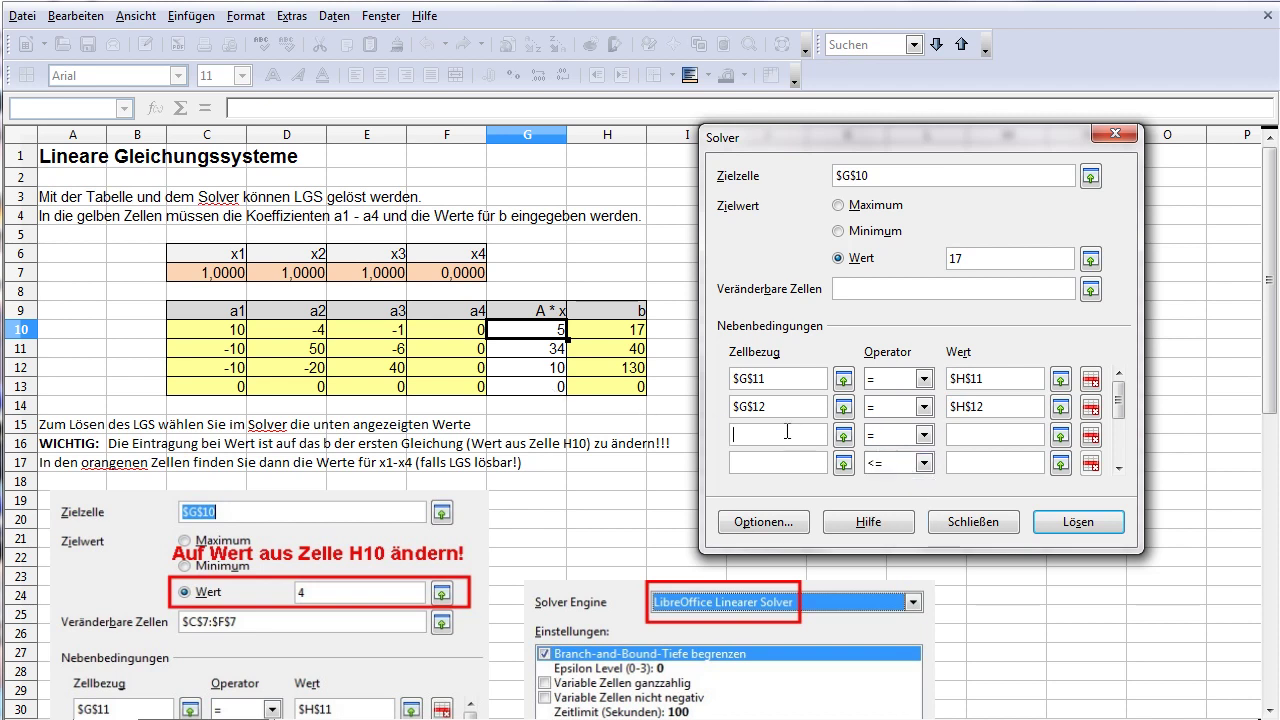
{"action": "left_click", "coordinate": [551, 388]}
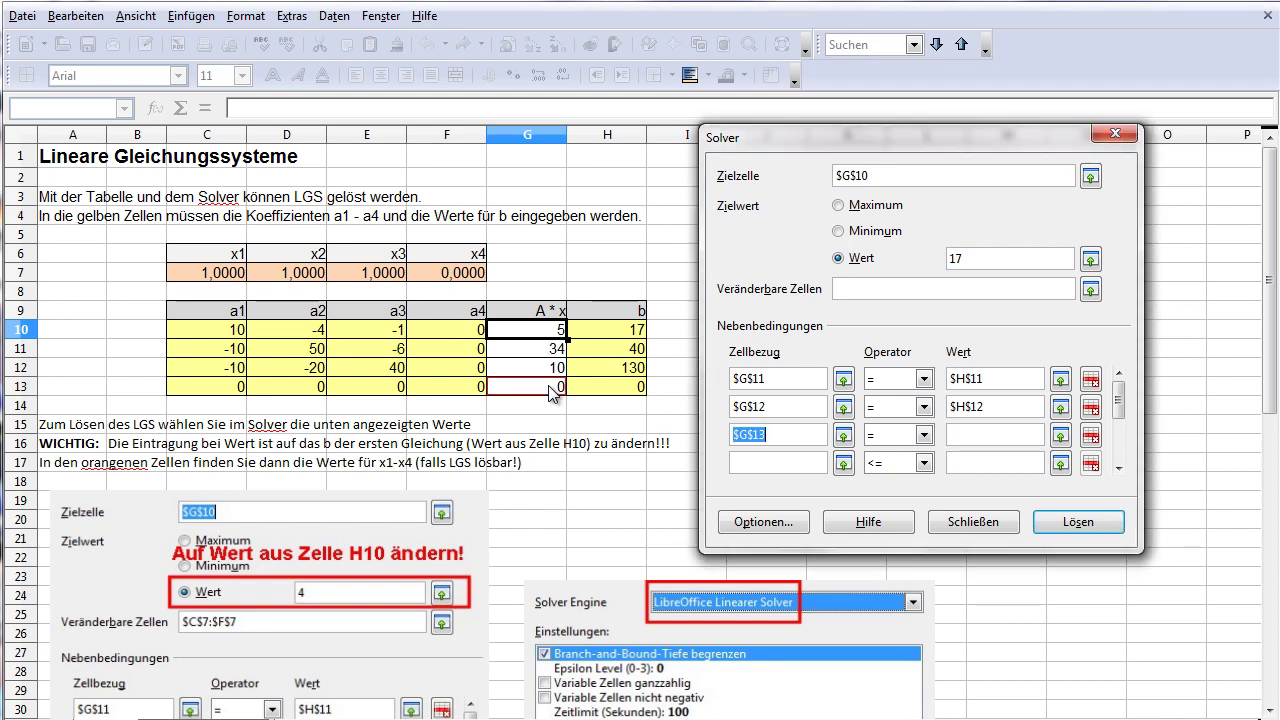
{"action": "left_click", "coordinate": [971, 433]}
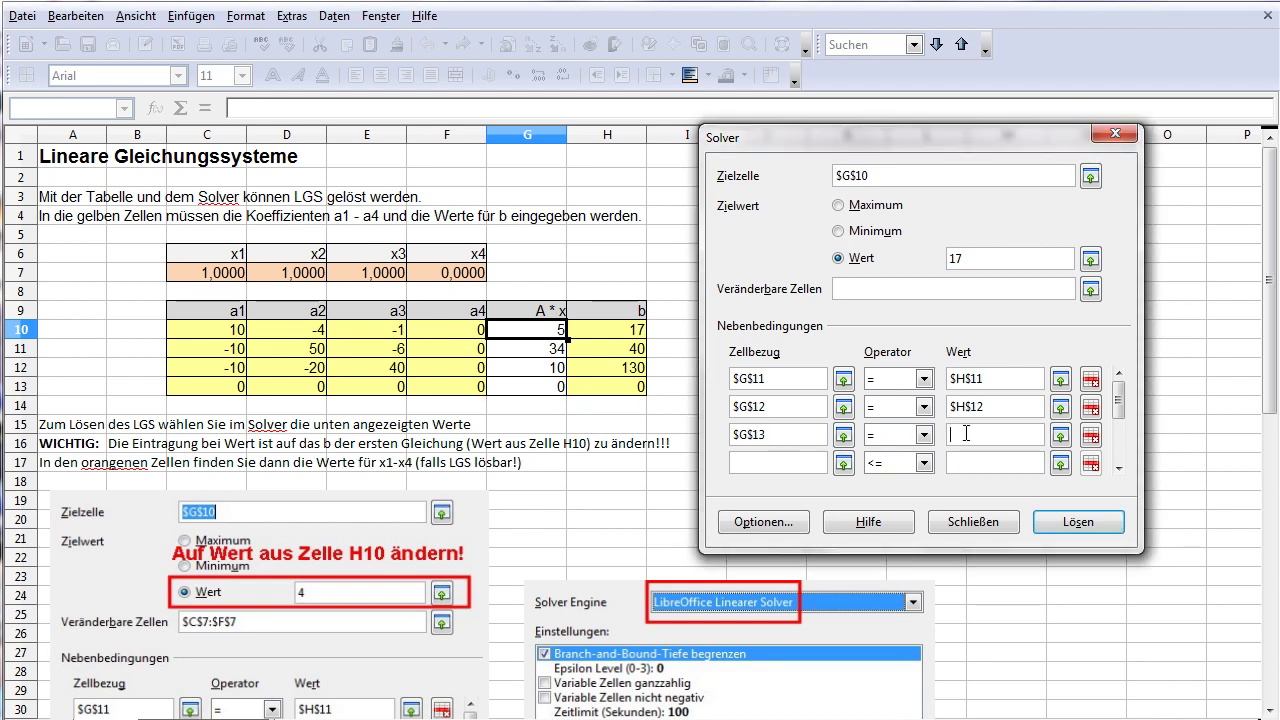
{"action": "left_click", "coordinate": [642, 387]}
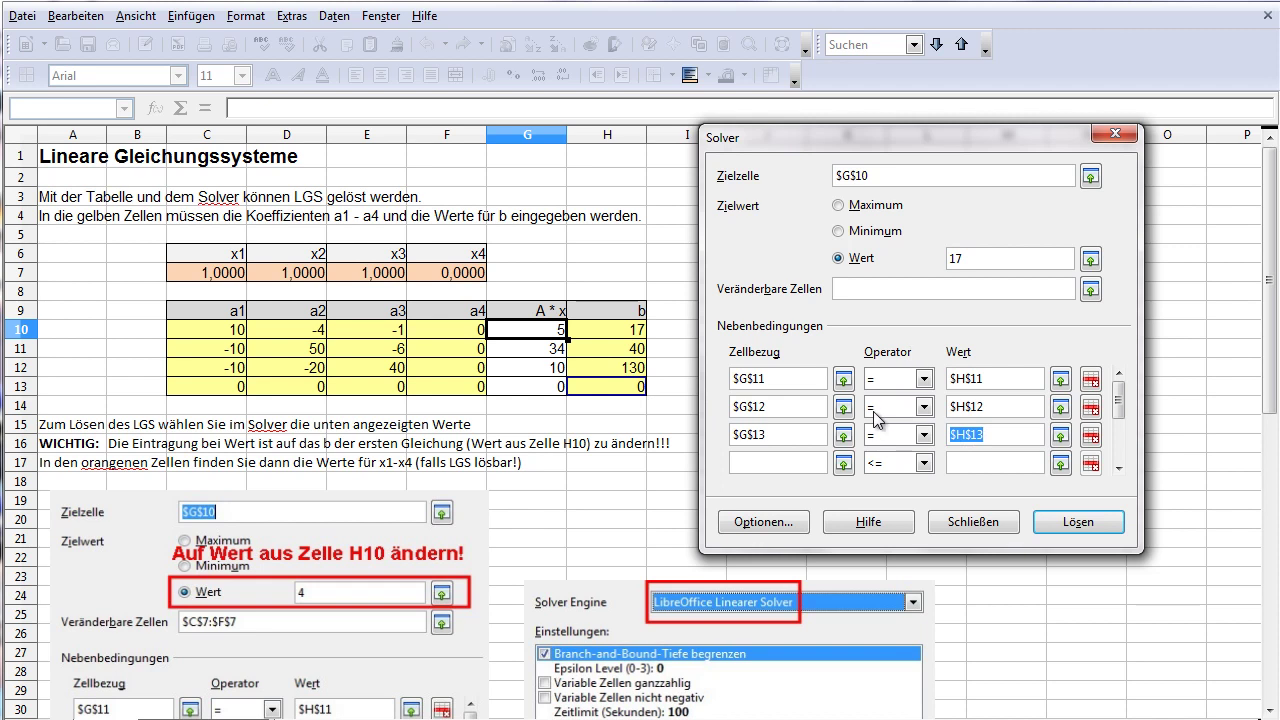
- Set the Solver's changeable cells to $C$7:$F$7
{"action": "left_click", "coordinate": [850, 288]}
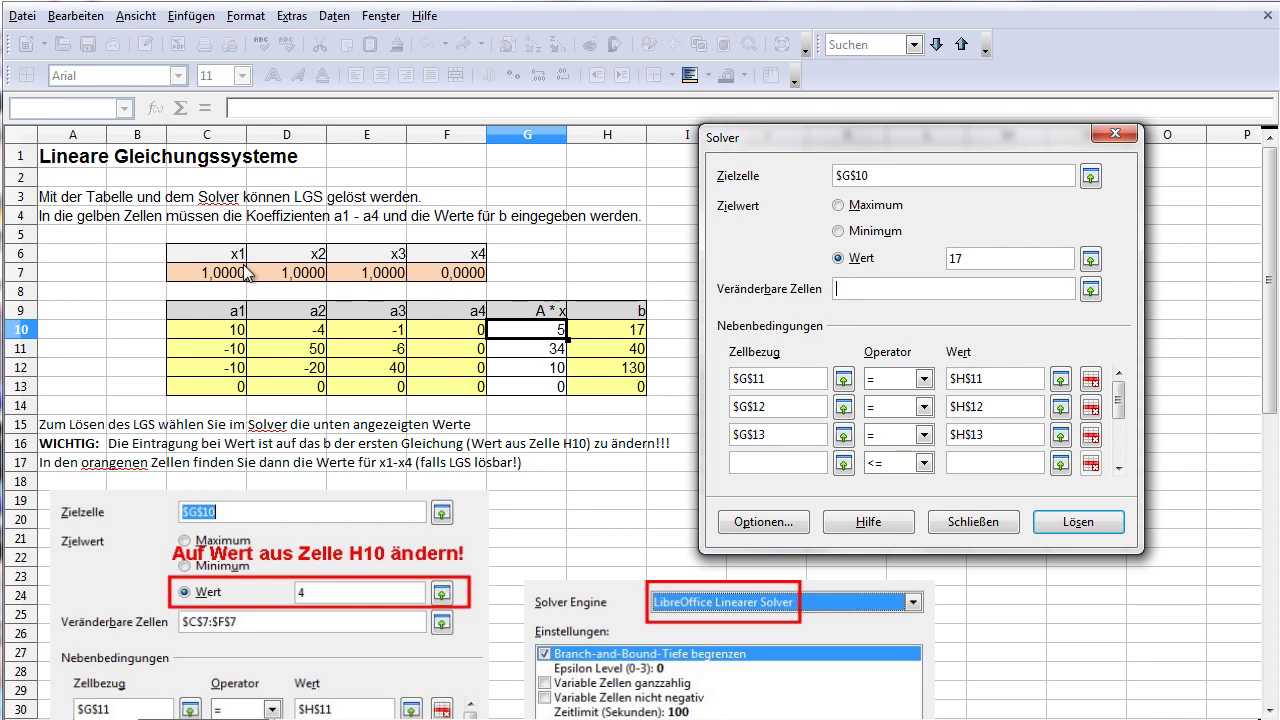
{"action": "left_click_drag", "start_coordinate": [228, 275], "coordinate": [446, 278]}
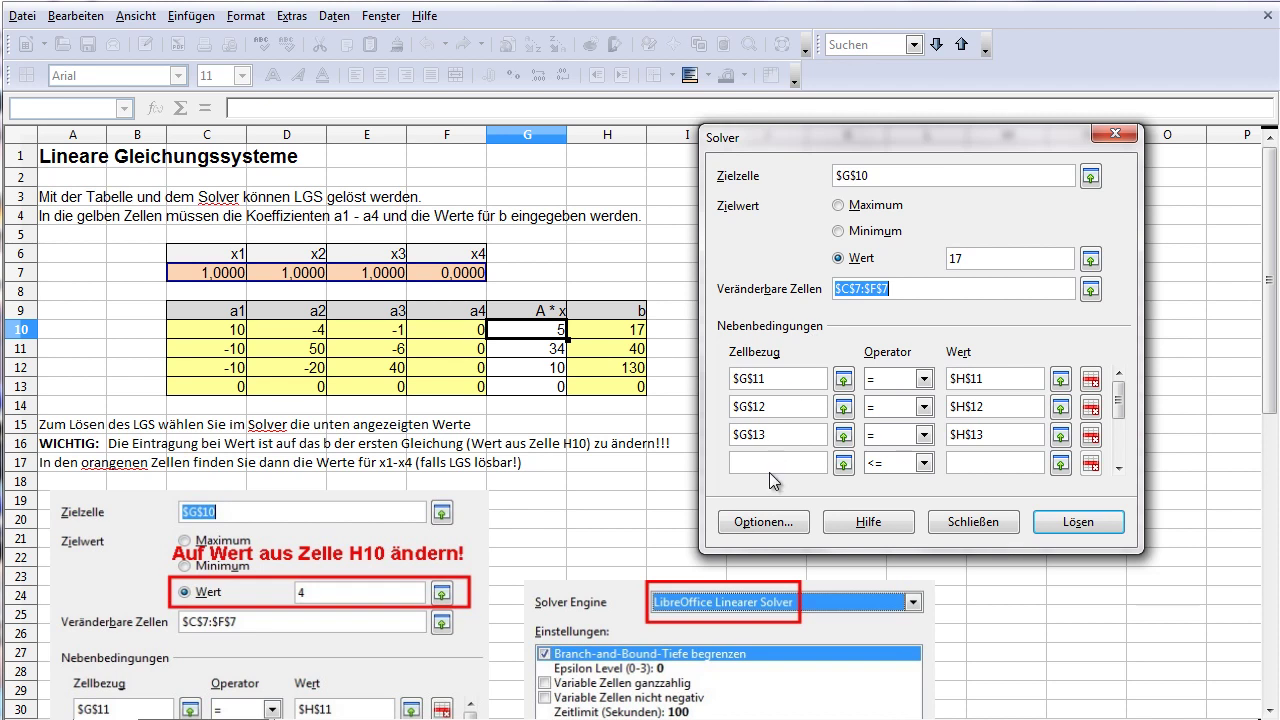
- Choose LibreOffice Linearer Solver as the Solver engine in the options
{"action": "left_click", "coordinate": [759, 524]}
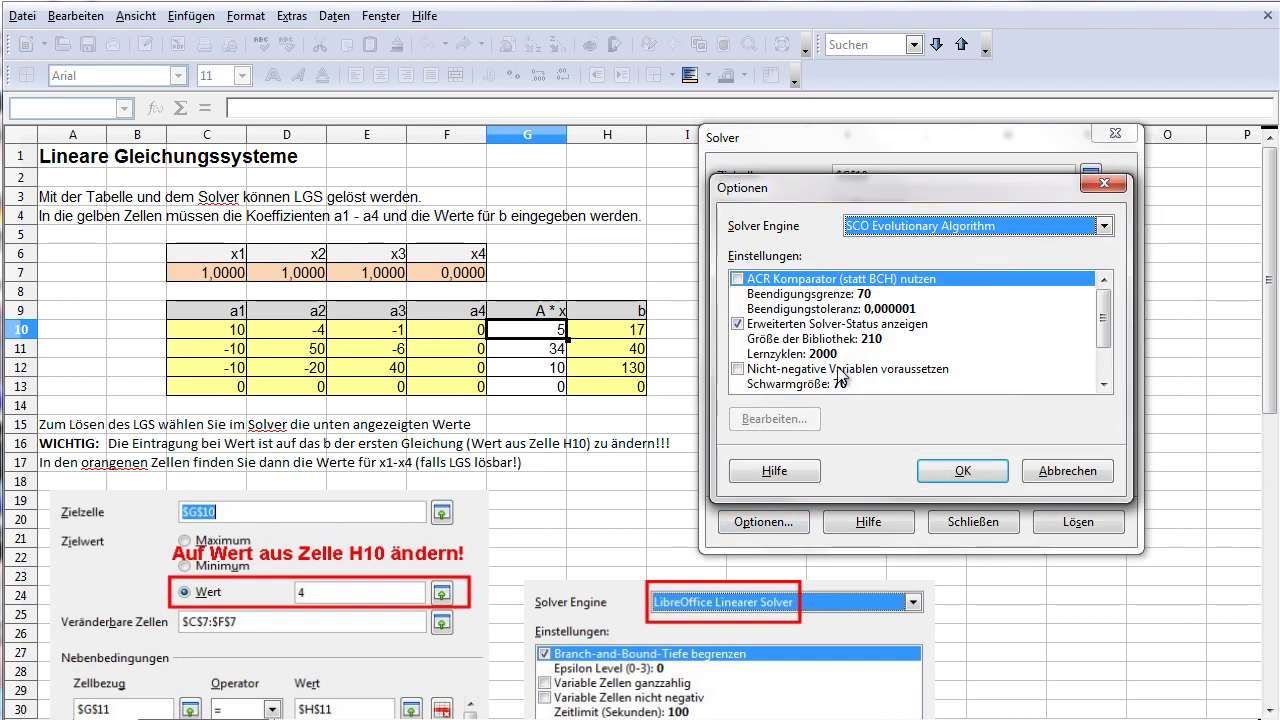
{"action": "left_click", "coordinate": [925, 228]}
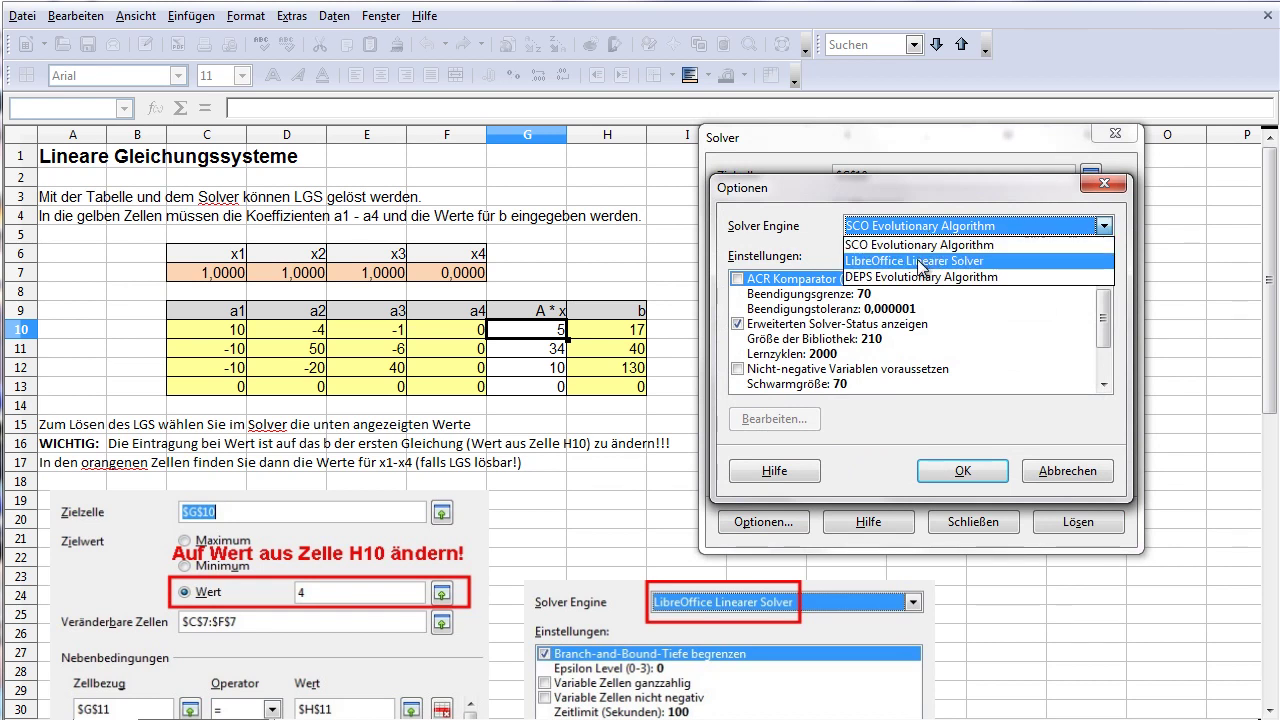
{"action": "left_click", "coordinate": [921, 262]}
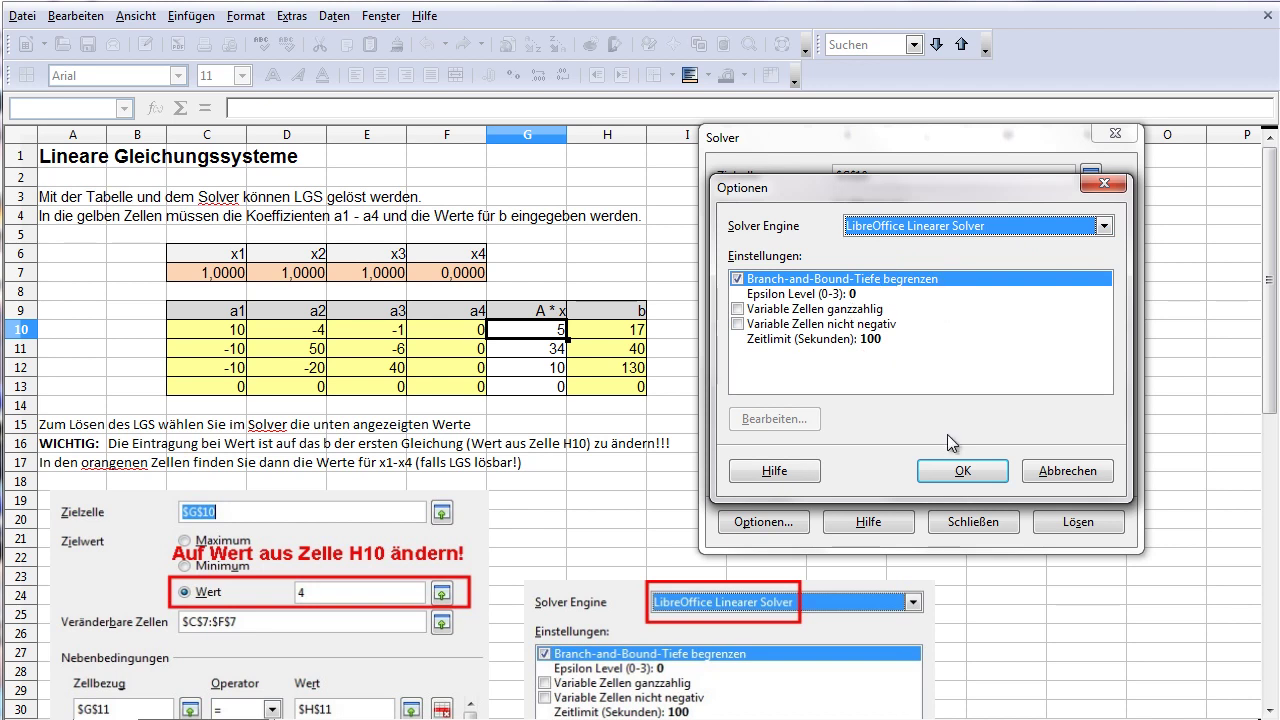
{"action": "left_click", "coordinate": [964, 470]}
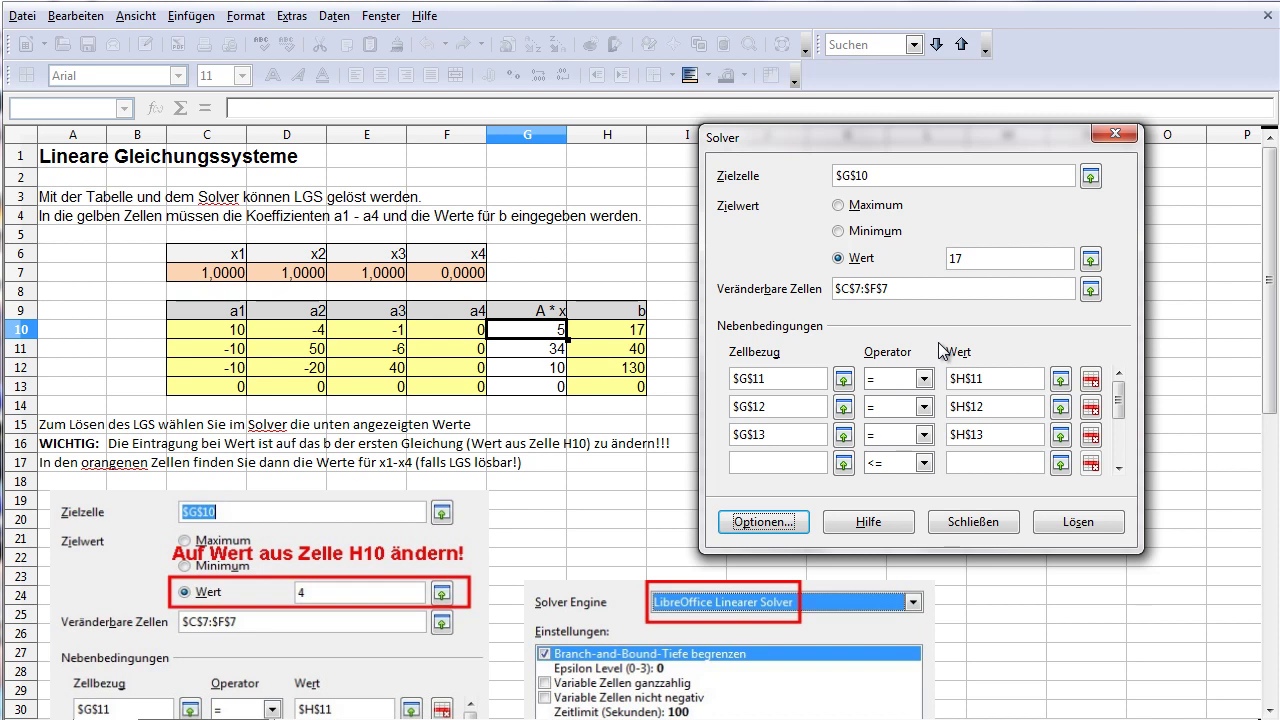
- Run the Solver and keep the result x = 3, 2, 5, 0
{"action": "left_click", "coordinate": [1071, 527]}
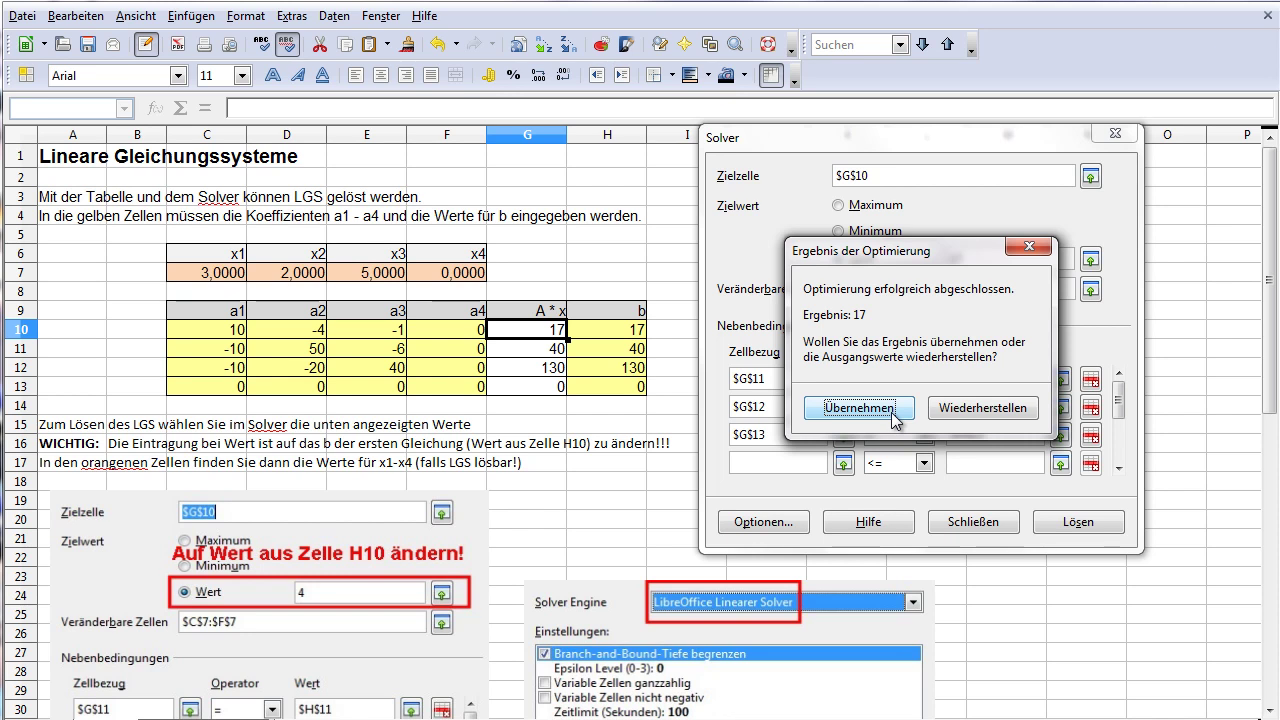
{"action": "left_click", "coordinate": [891, 414]}
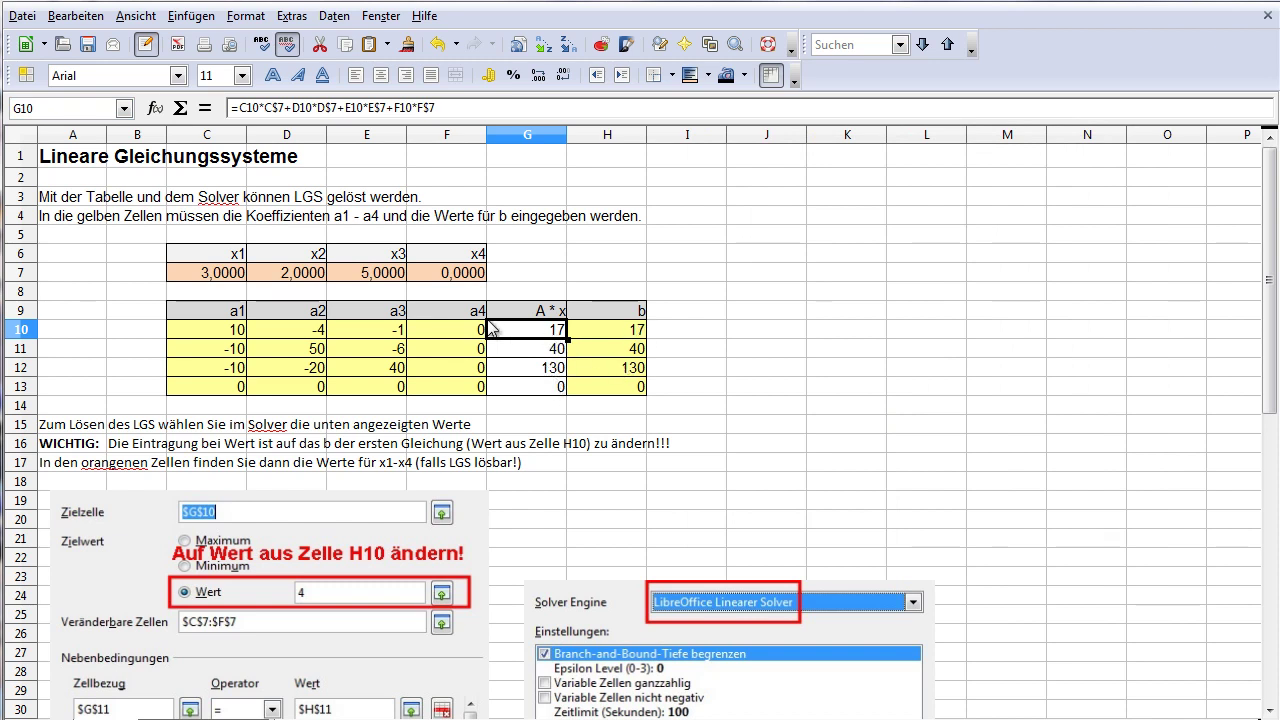
- Inspect the solved values 3, 2 and 5 in cells C7, D7 and E7
{"action": "left_click", "coordinate": [232, 278]}
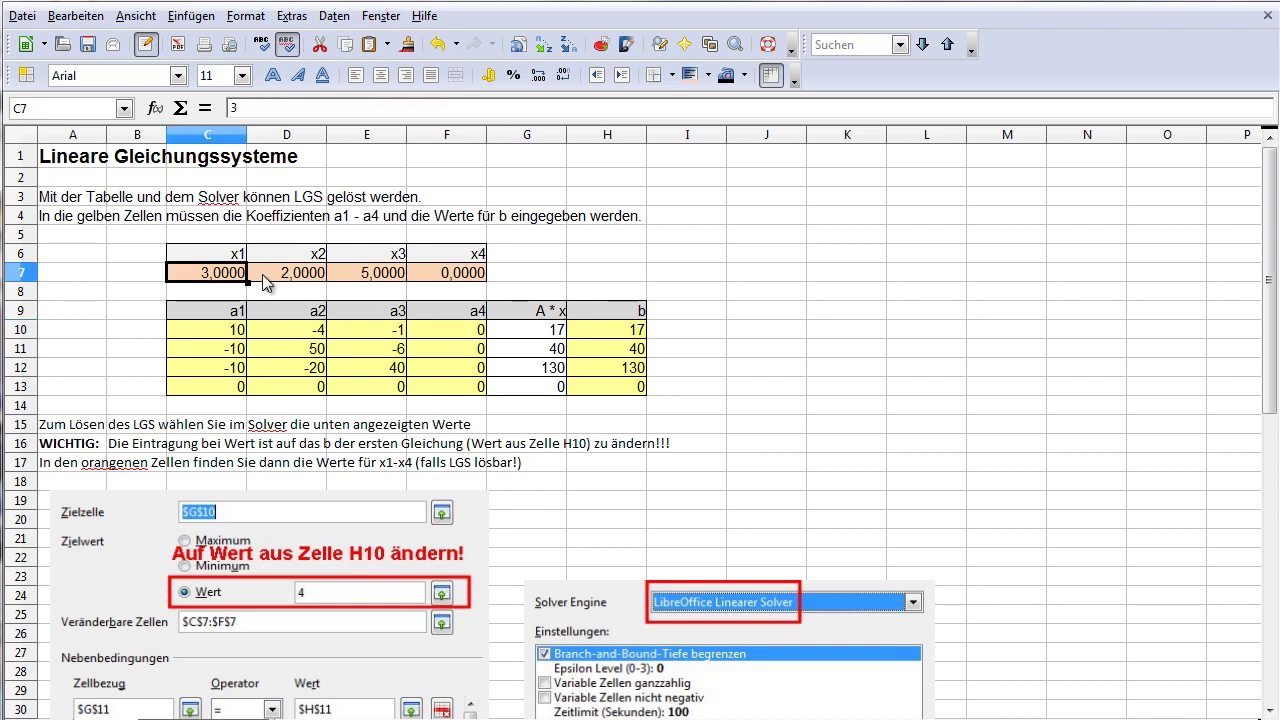
{"action": "left_click", "coordinate": [308, 284]}
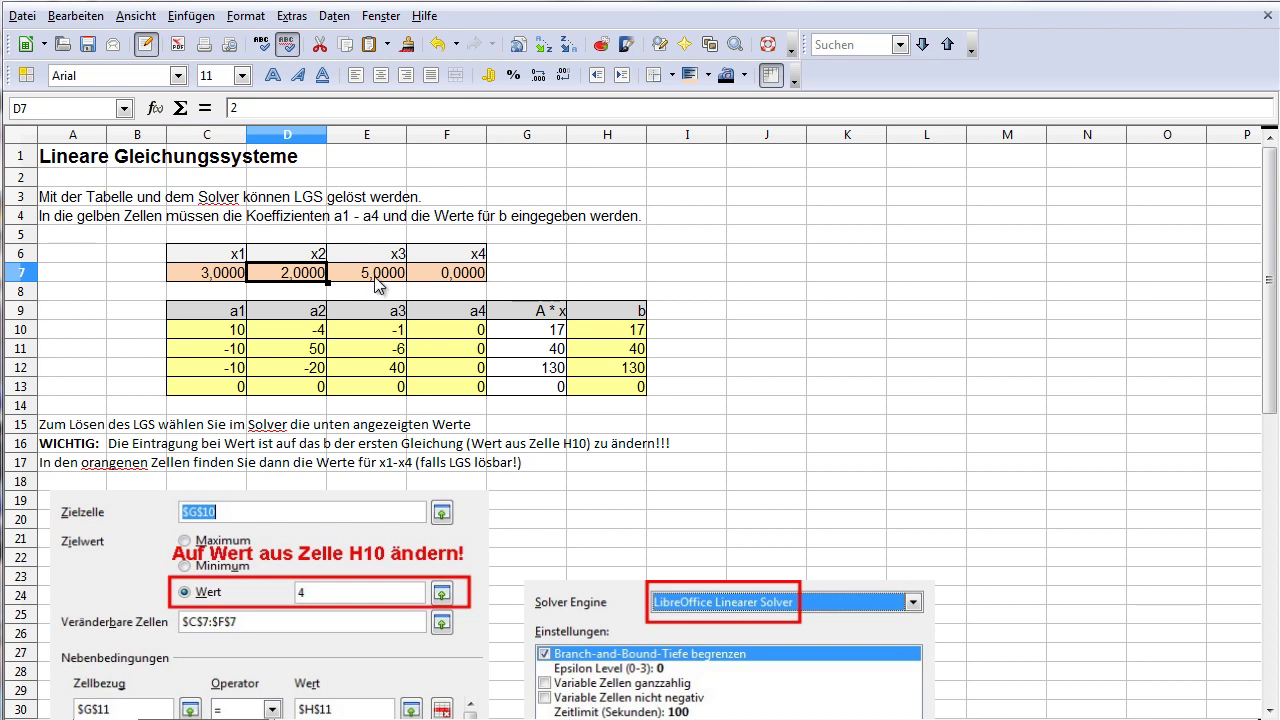
{"action": "left_click", "coordinate": [378, 282]}
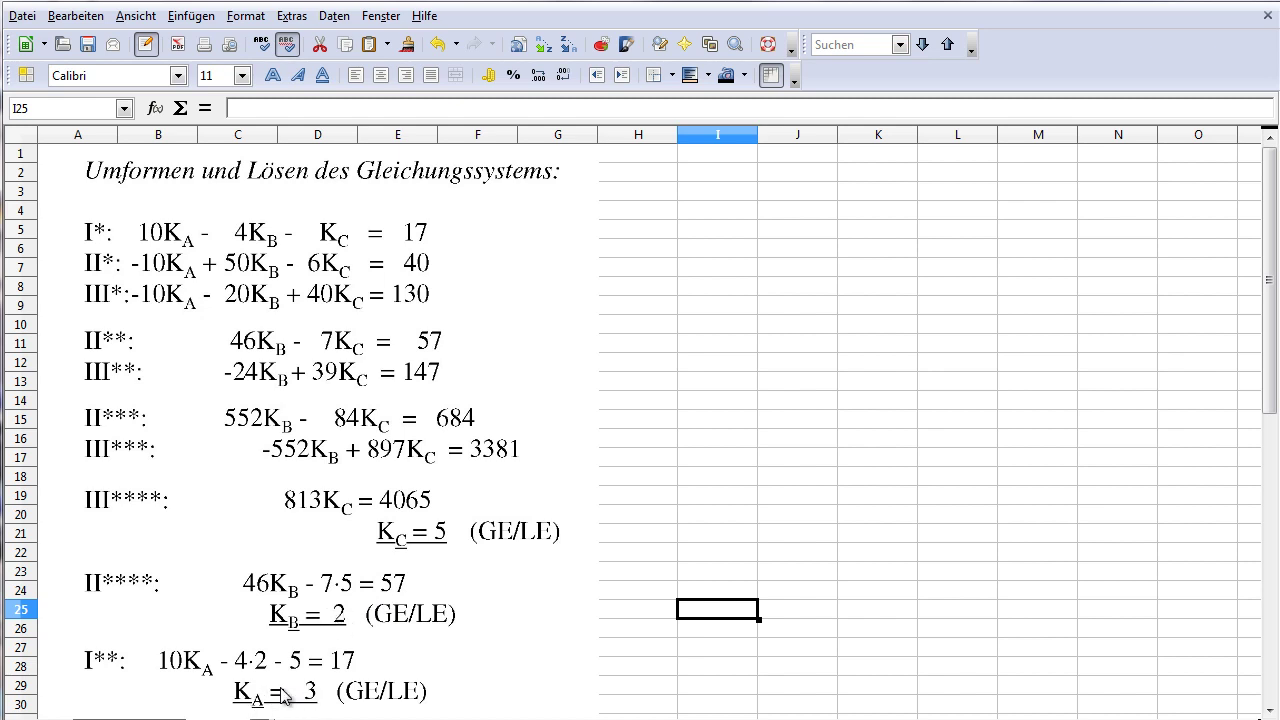
- Switch back to the Lineare Gleichungssysteme sheet with the solver table
{"action": "key", "text": "ctrl+Page_Down"}
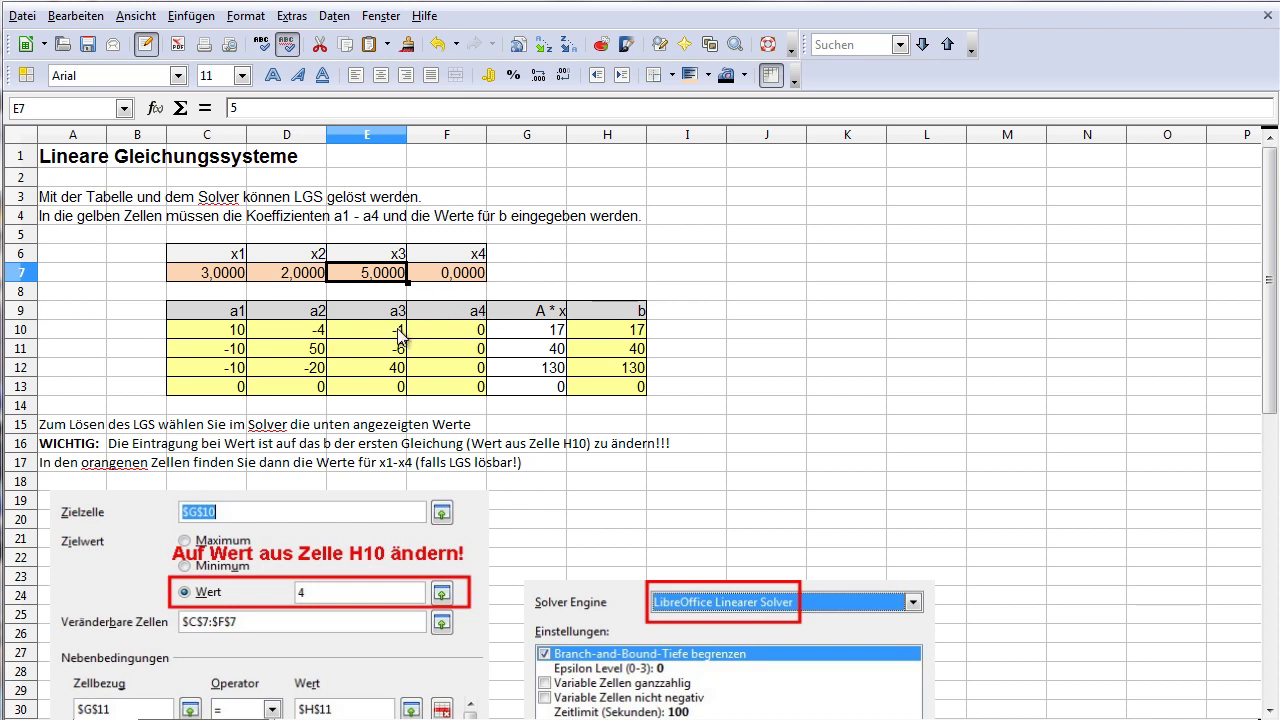
- Fill row 12 with coefficients 10, -4, -1 and b = 17, then select G10
{"action": "left_click", "coordinate": [237, 373]}
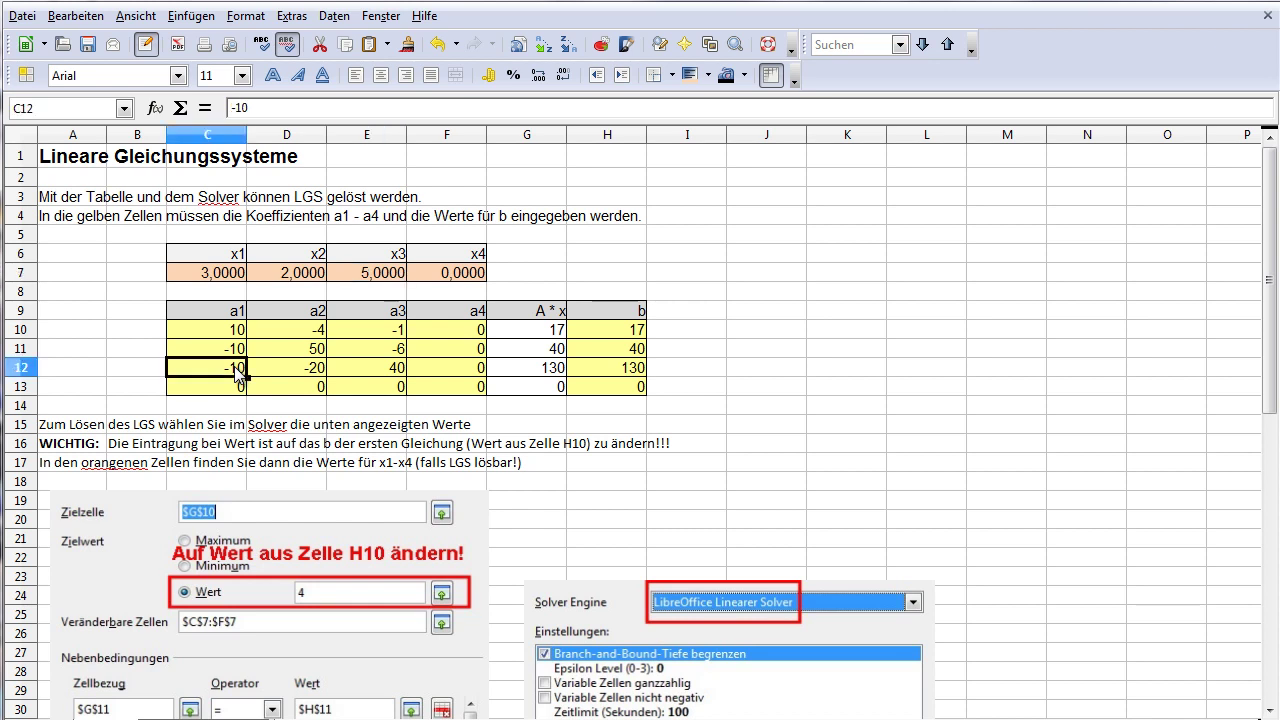
{"action": "type", "text": "10"}
{"action": "key", "text": "Tab"}
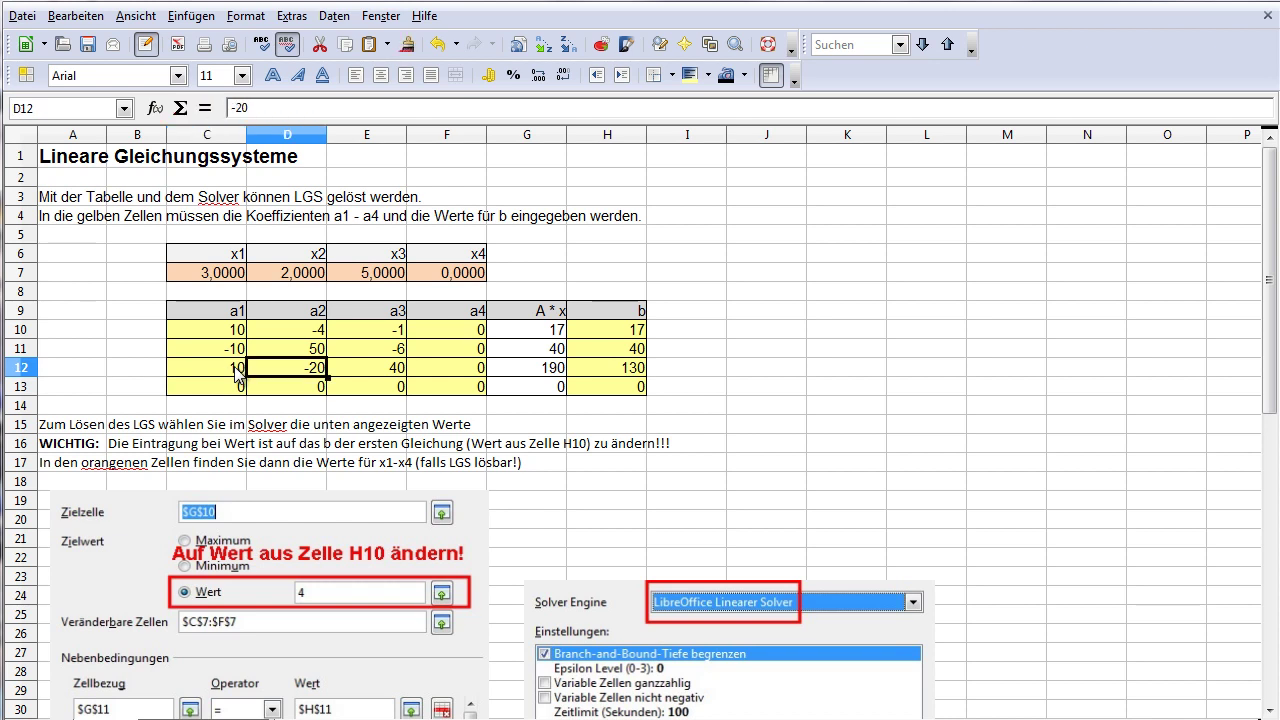
{"action": "type", "text": "-4"}
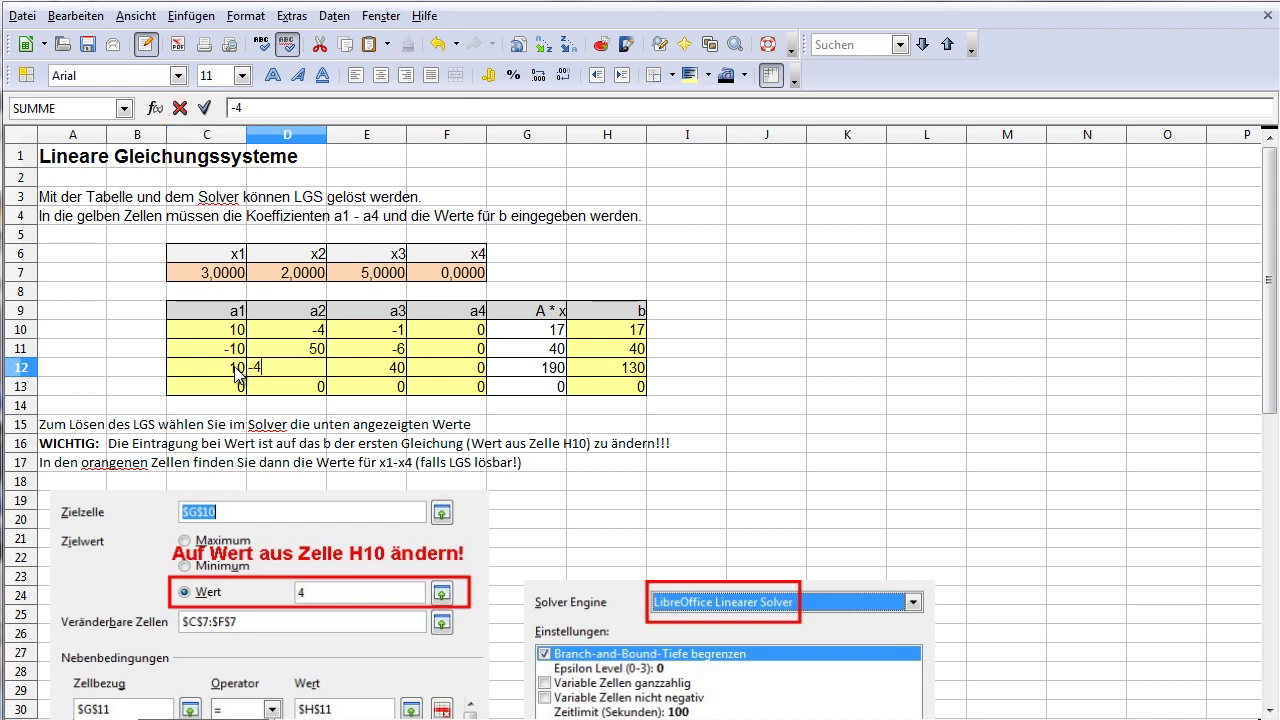
{"action": "key", "text": "Tab"}
{"action": "type", "text": "-1"}
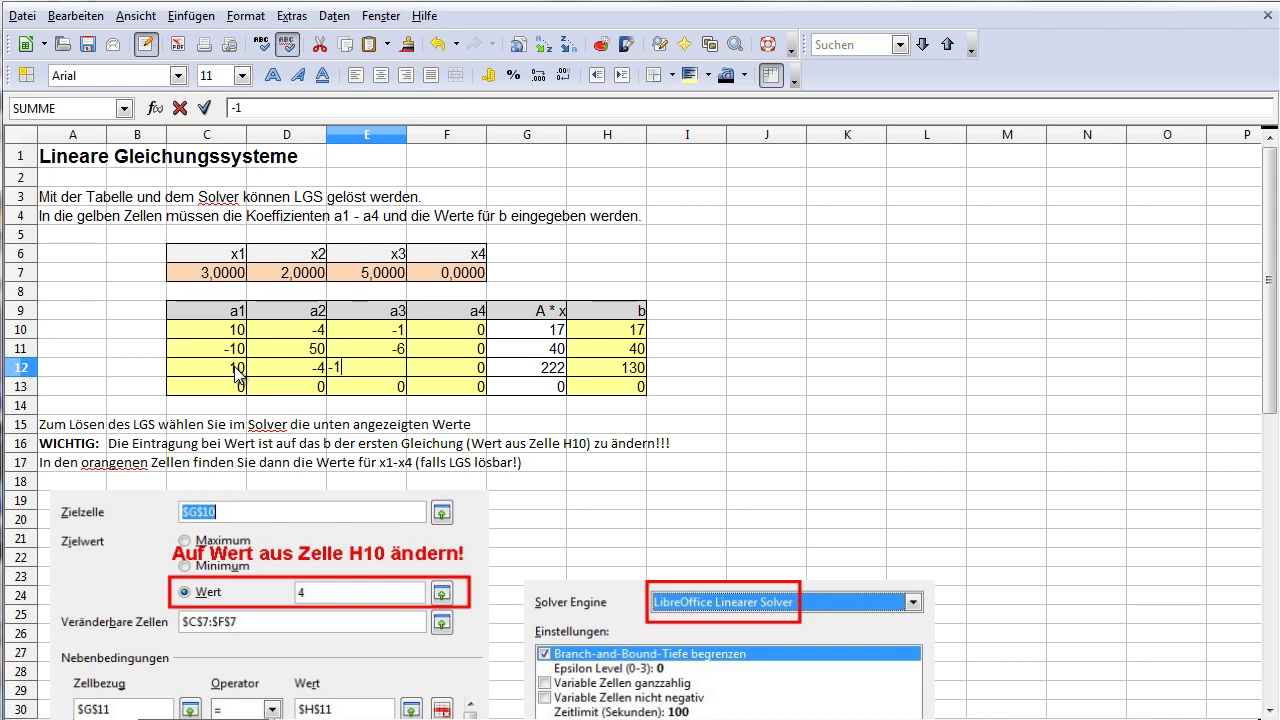
{"action": "key", "text": "Tab"}
{"action": "key", "text": "Tab"}
{"action": "key", "text": "Tab"}
{"action": "type", "text": "17"}
{"action": "key", "text": "Return"}
{"action": "key", "text": "Up"}
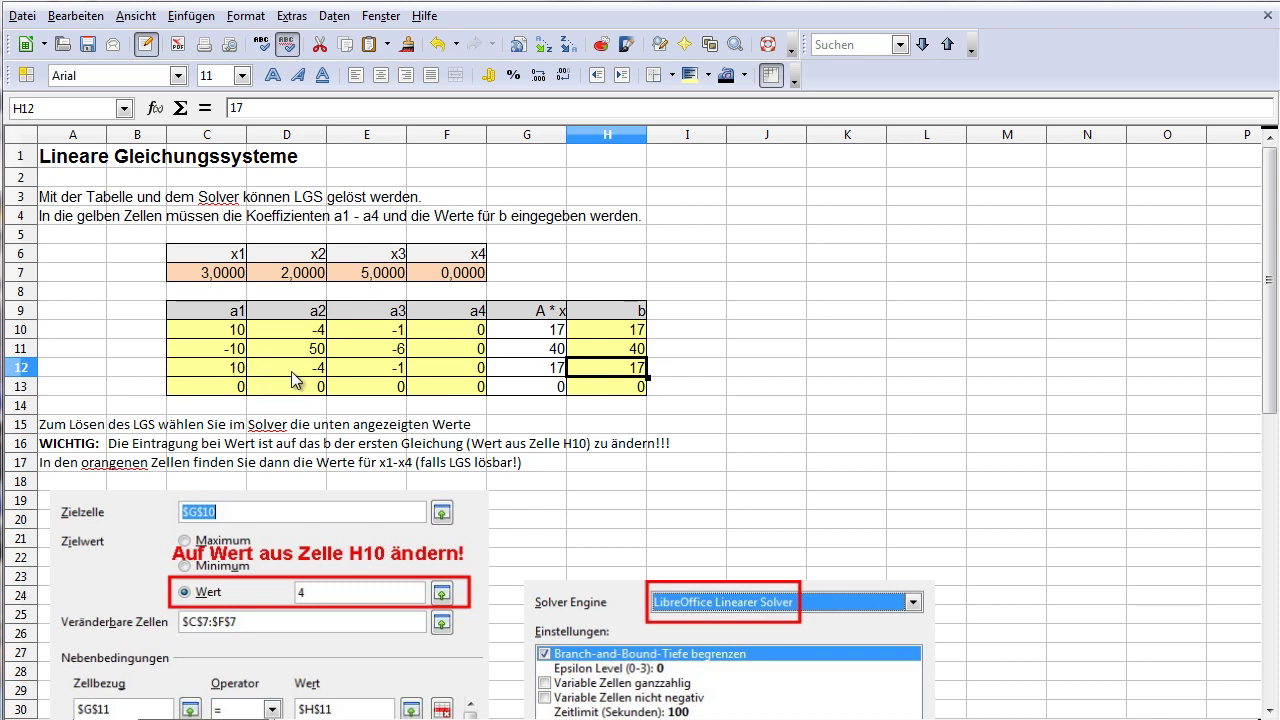
{"action": "left_click", "coordinate": [556, 334]}
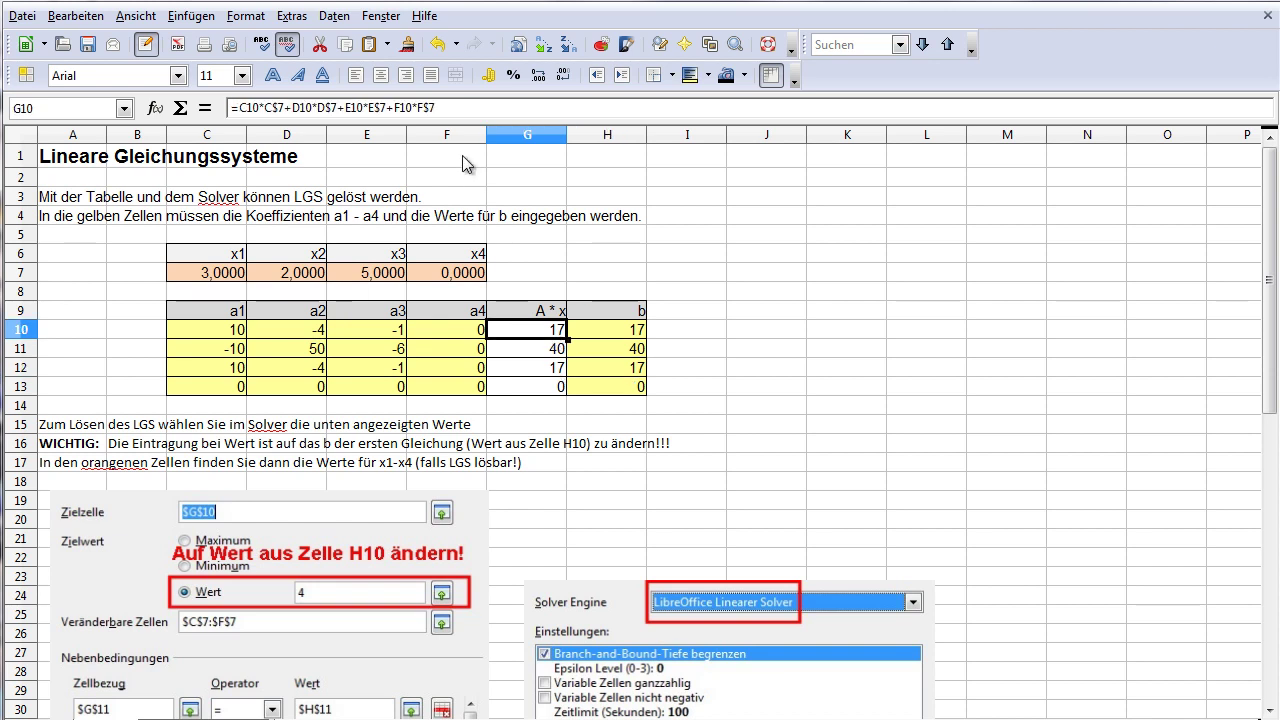
- Re-run the Solver and keep x = 2,1957, 1,2391, 0 and 0
{"action": "left_click", "coordinate": [295, 20]}
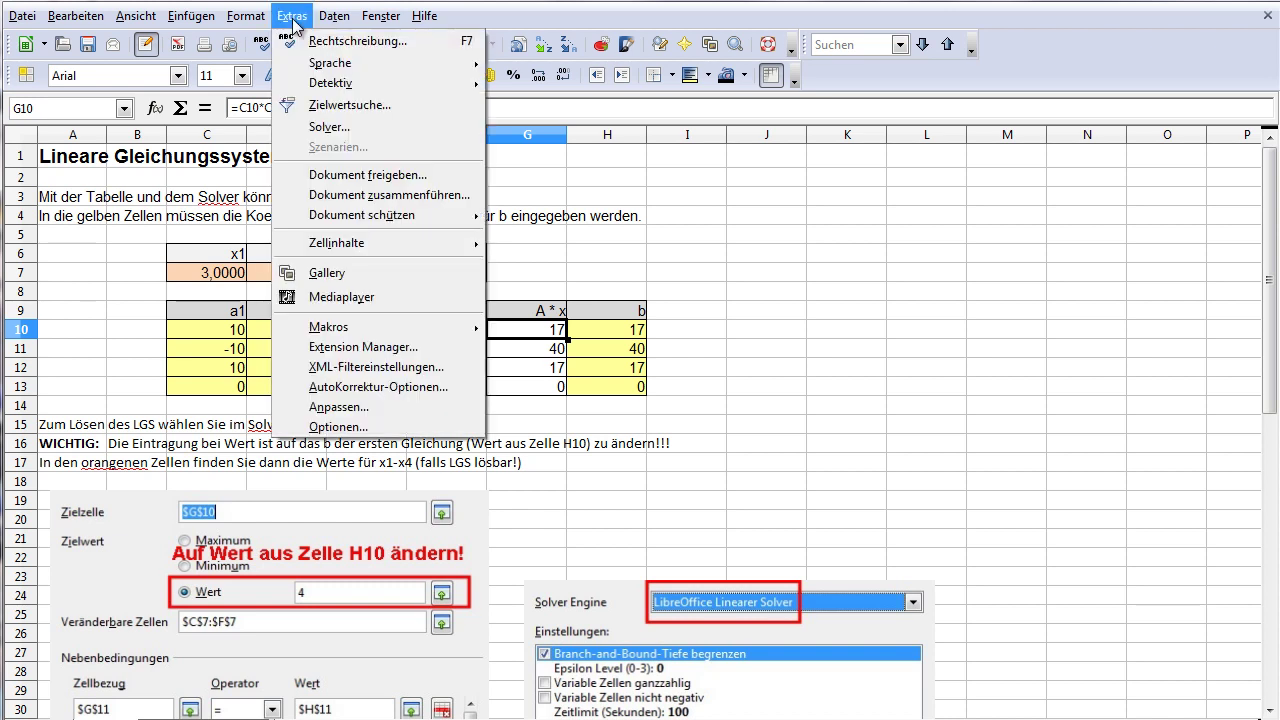
{"action": "left_click", "coordinate": [349, 125]}
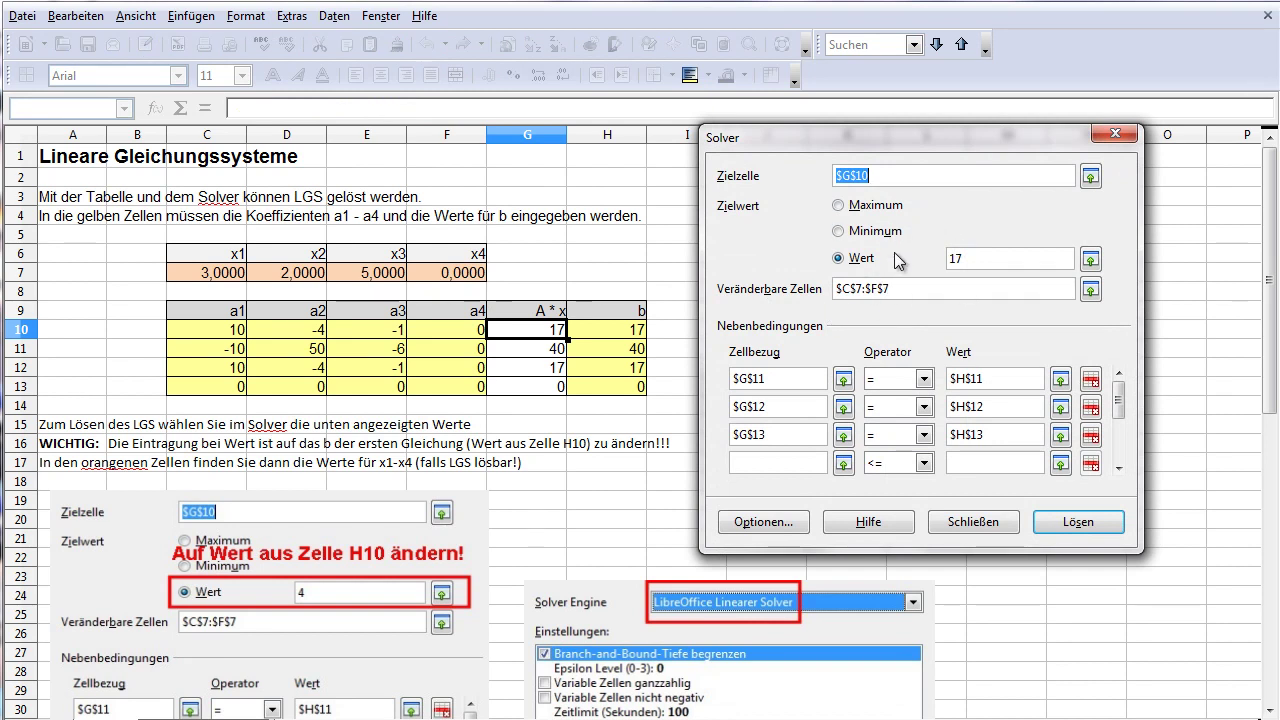
{"action": "left_click", "coordinate": [1071, 524]}
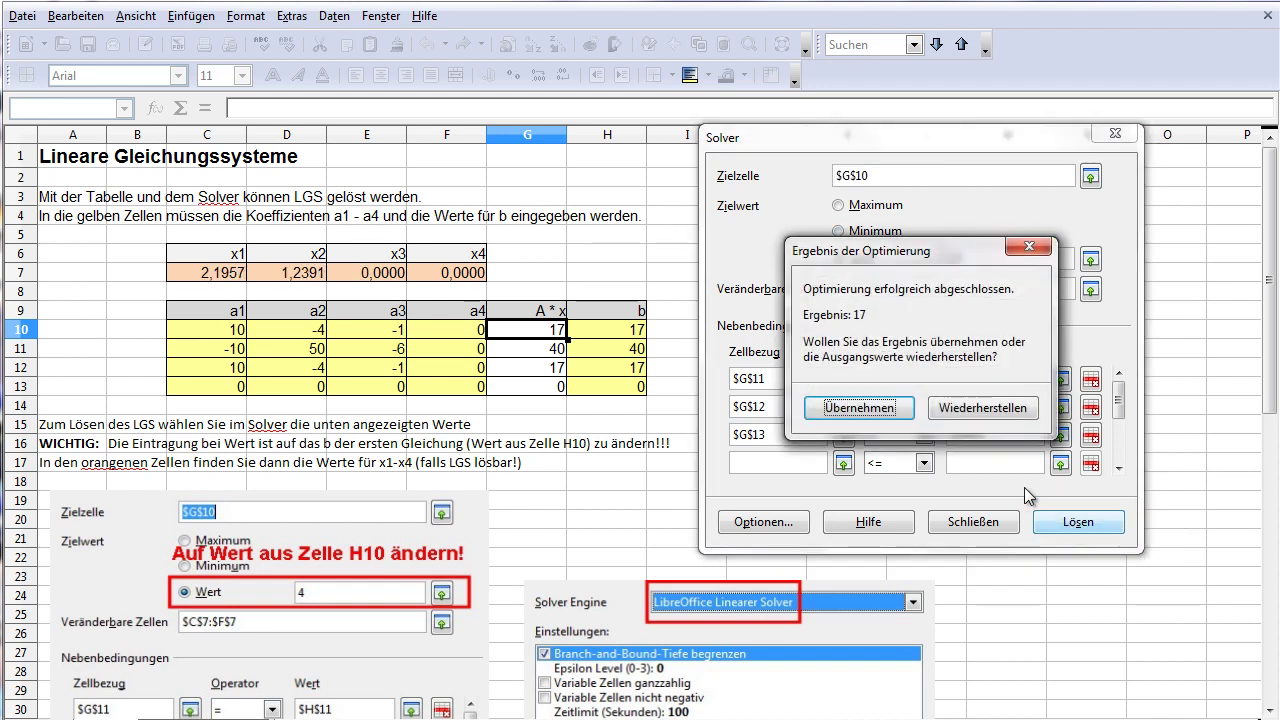
{"action": "left_click", "coordinate": [888, 410]}
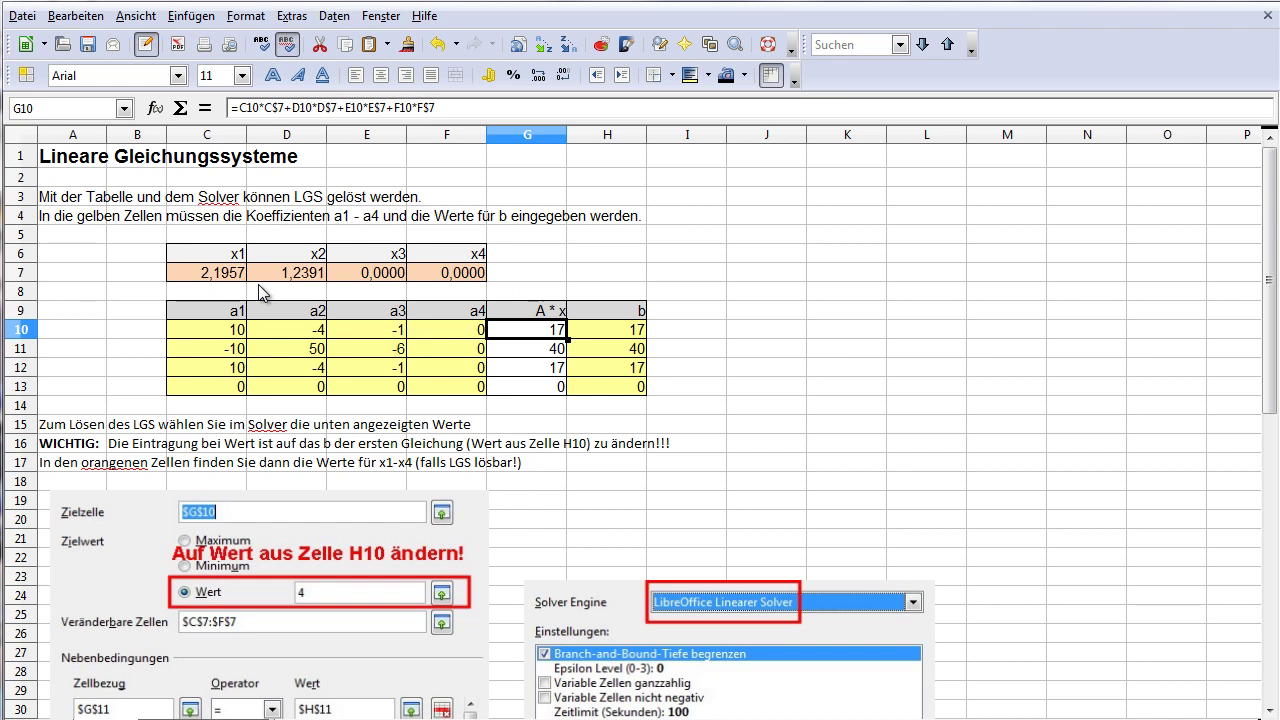
- Enter 50 as the third equation's b value in H12, then select objective cell G10
{"action": "left_click", "coordinate": [622, 376]}
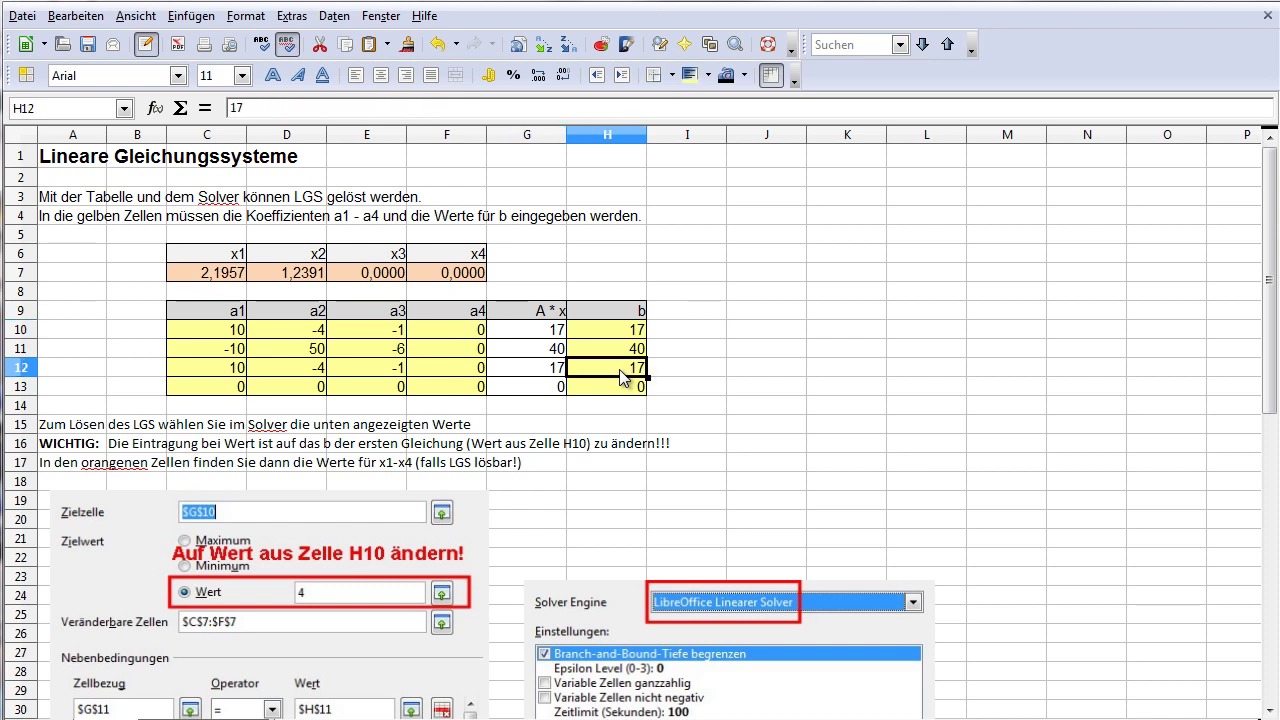
{"action": "type", "text": "50"}
{"action": "key", "text": "Return"}
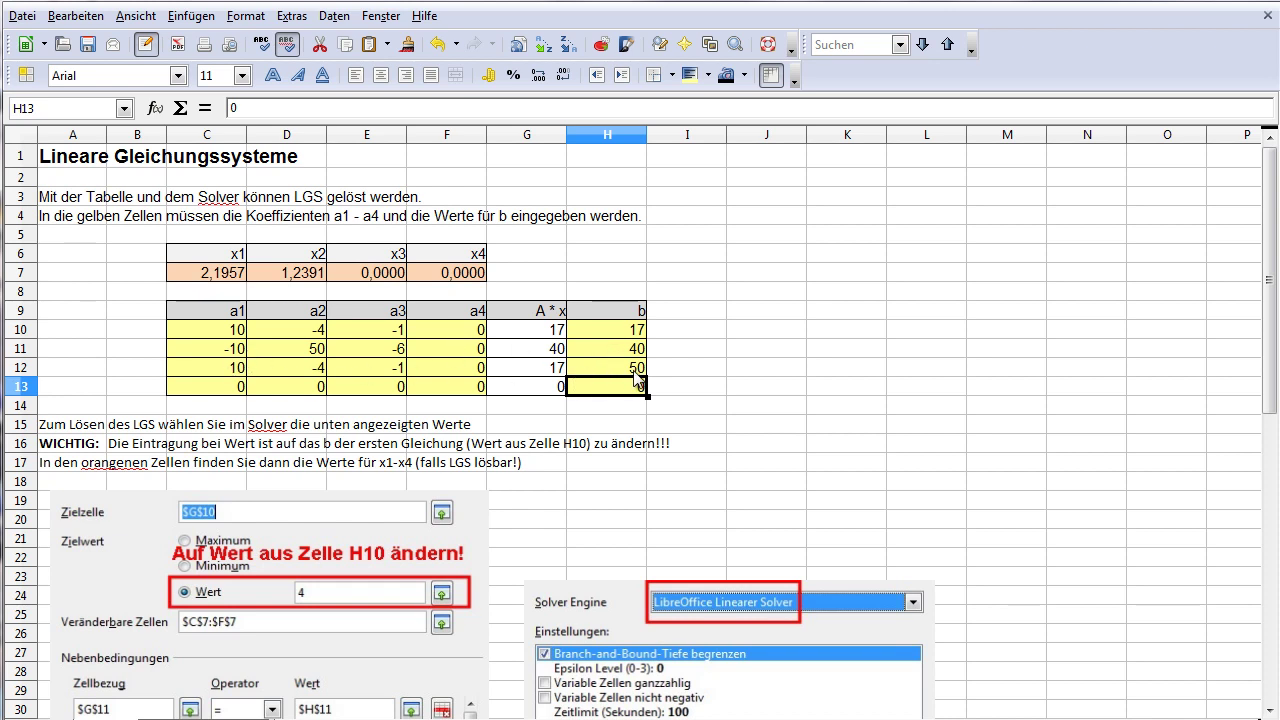
{"action": "left_click", "coordinate": [558, 331]}
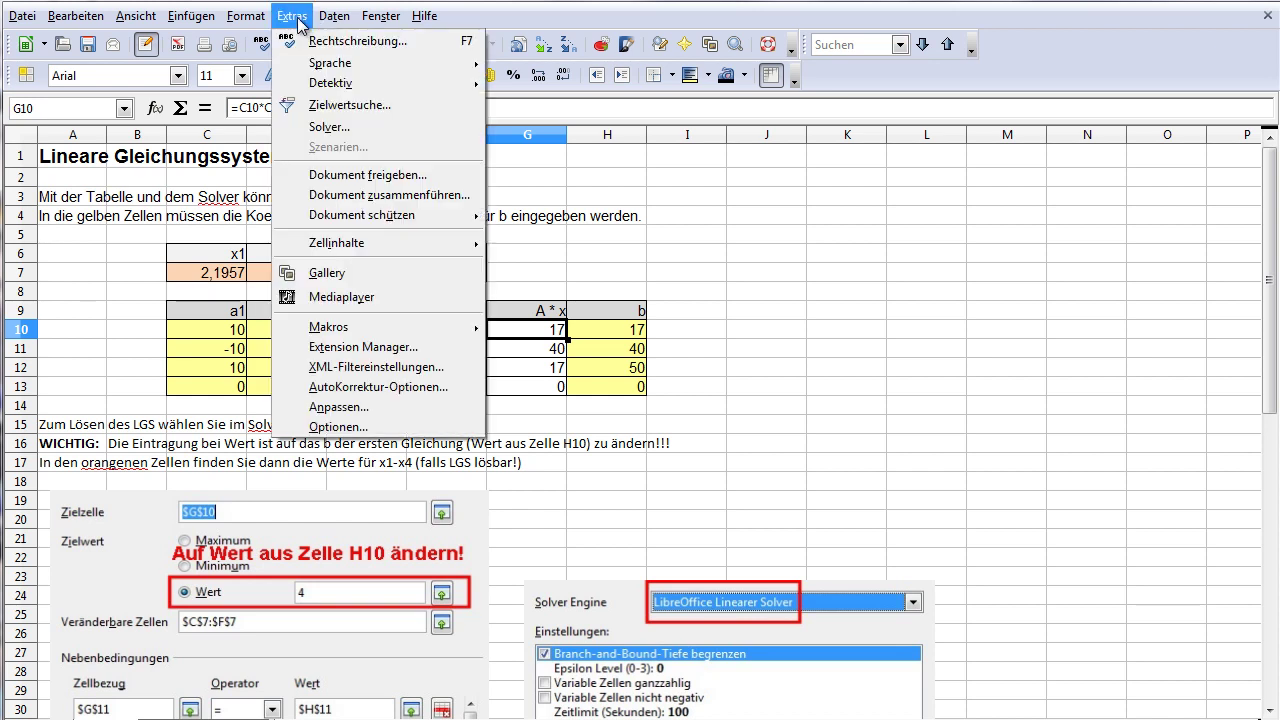
- Solve the contradictory system with the Solver, getting the 'Keine Lösung' message
{"action": "left_click", "coordinate": [343, 128]}
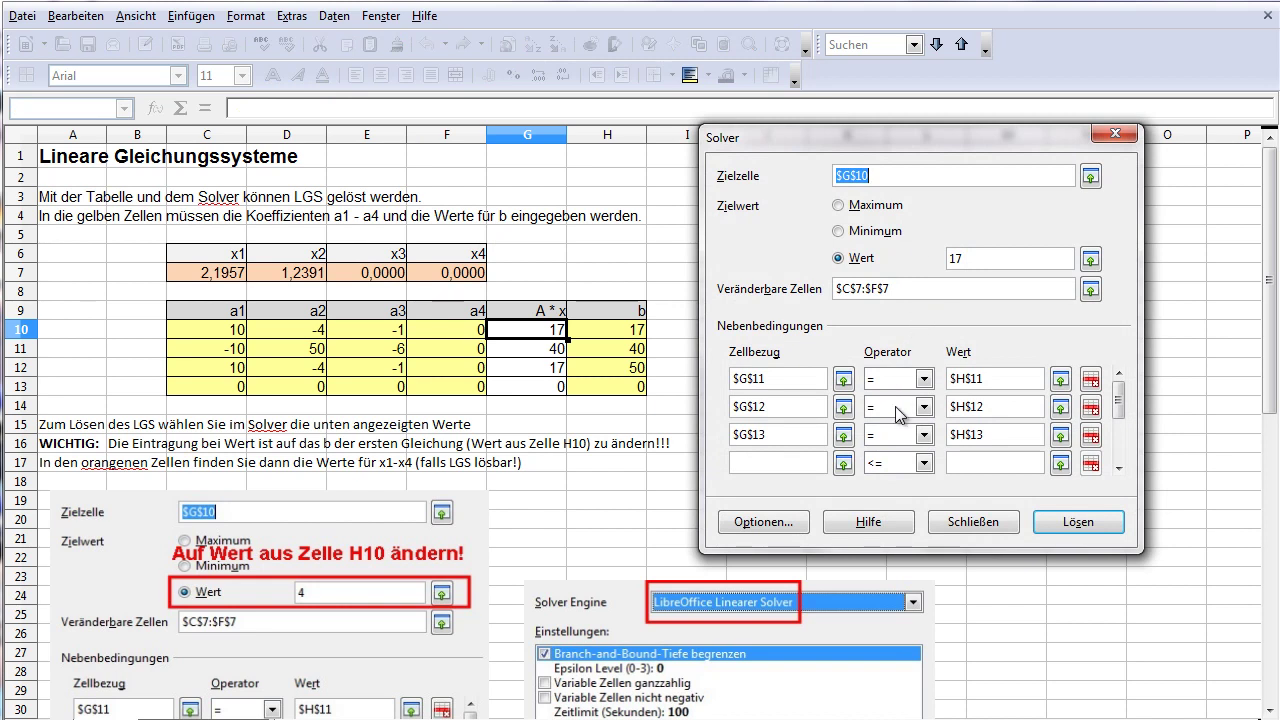
{"action": "left_click", "coordinate": [1076, 522]}
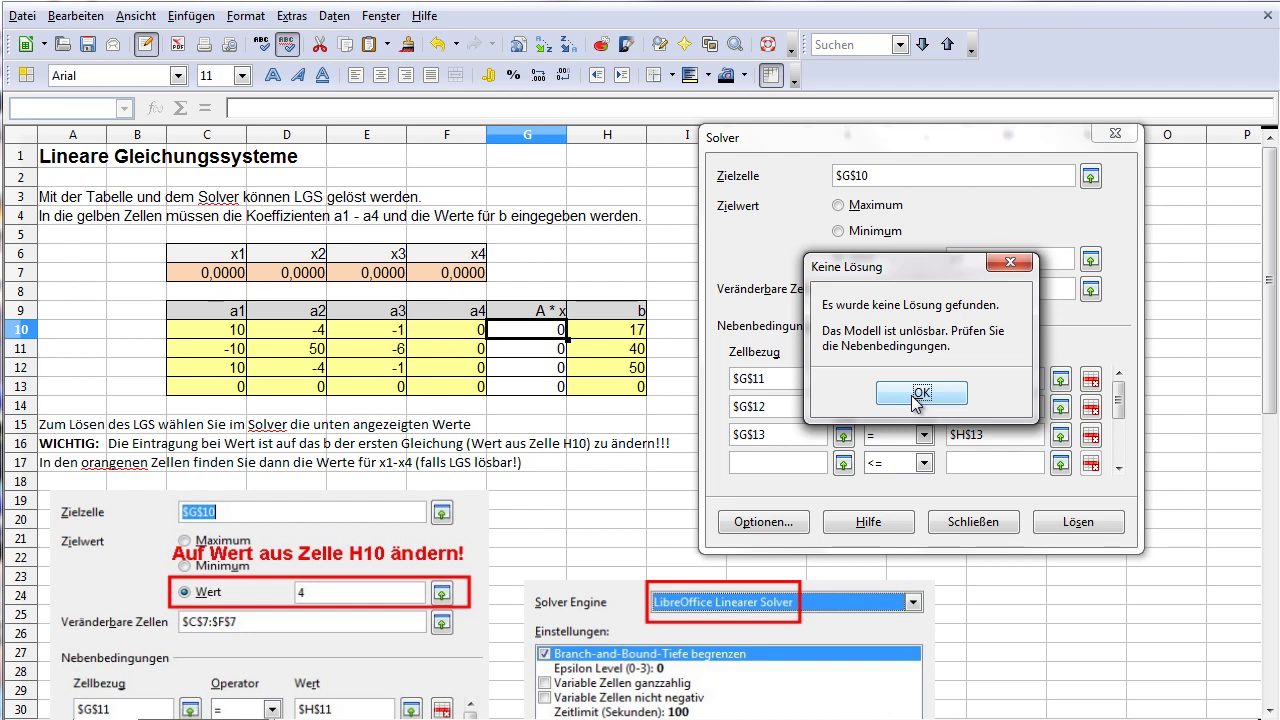
- Dismiss the 'Keine Lösung' message and close the Solver dialog
{"action": "left_click", "coordinate": [916, 394]}
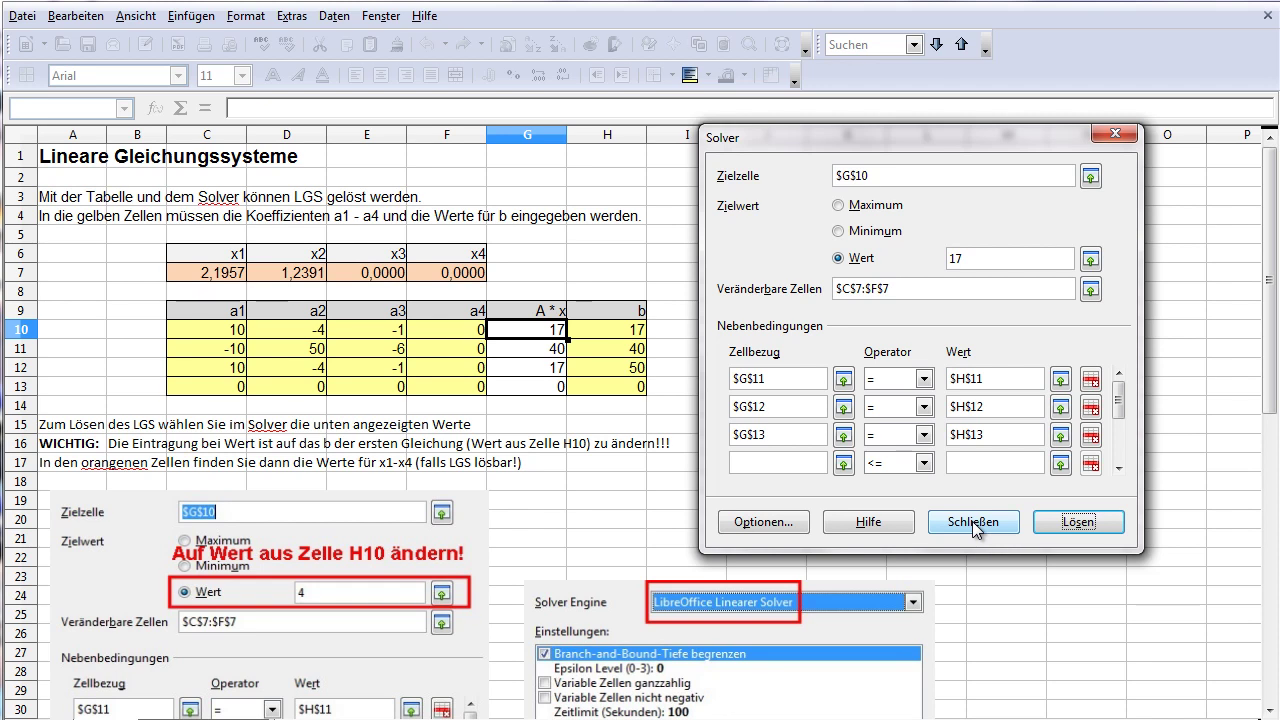
{"action": "left_click", "coordinate": [975, 524]}
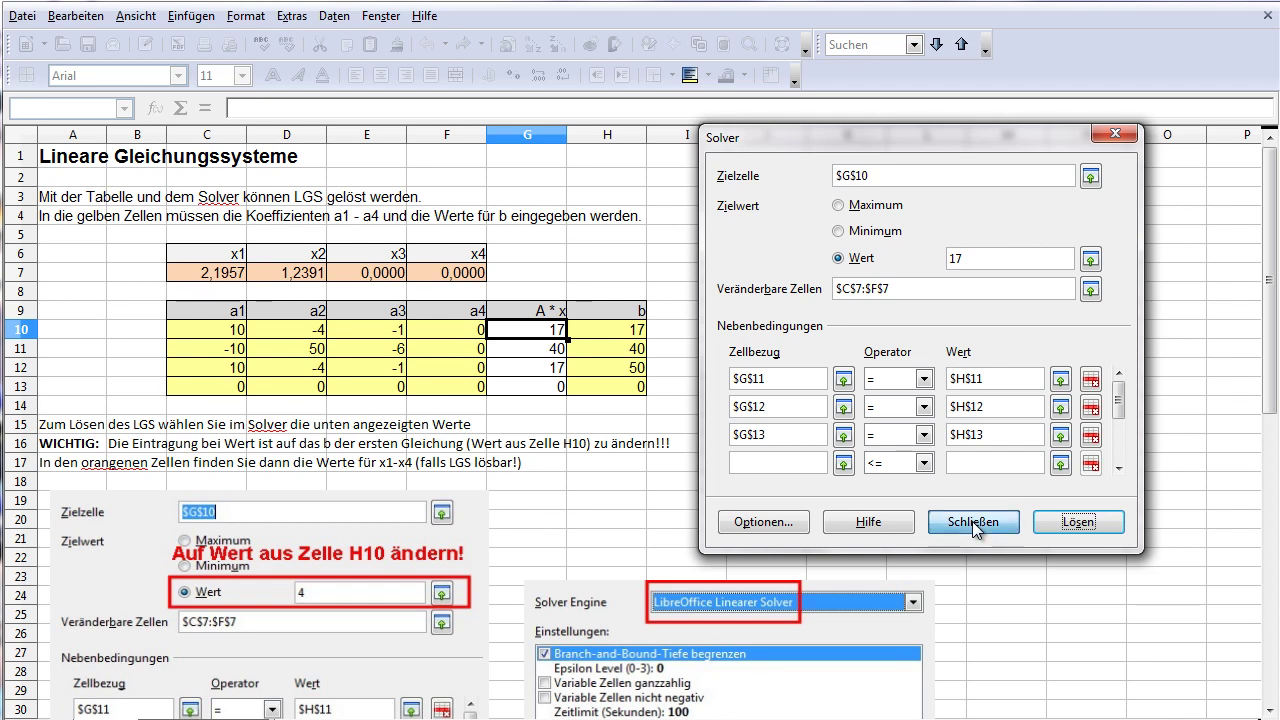